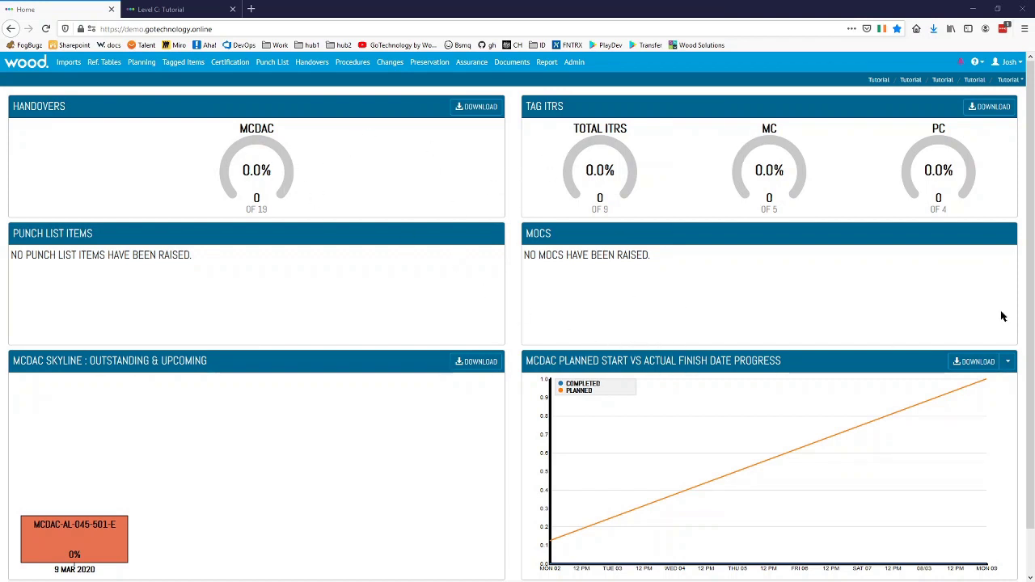
Create a new PWL record in the reference tables with the name A01P and discipline A.
left_click(105, 62)
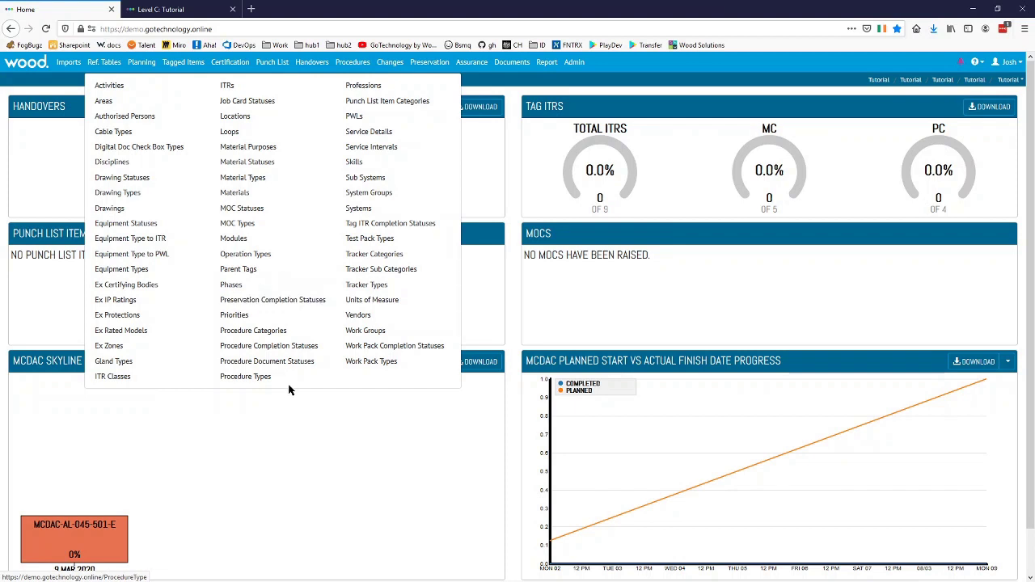
left_click(356, 117)
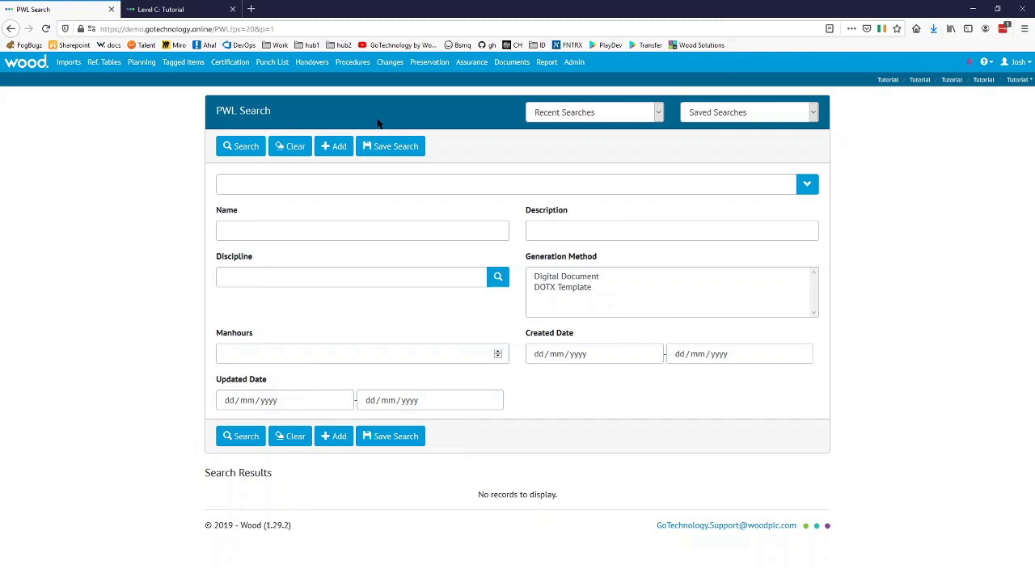
left_click(334, 148)
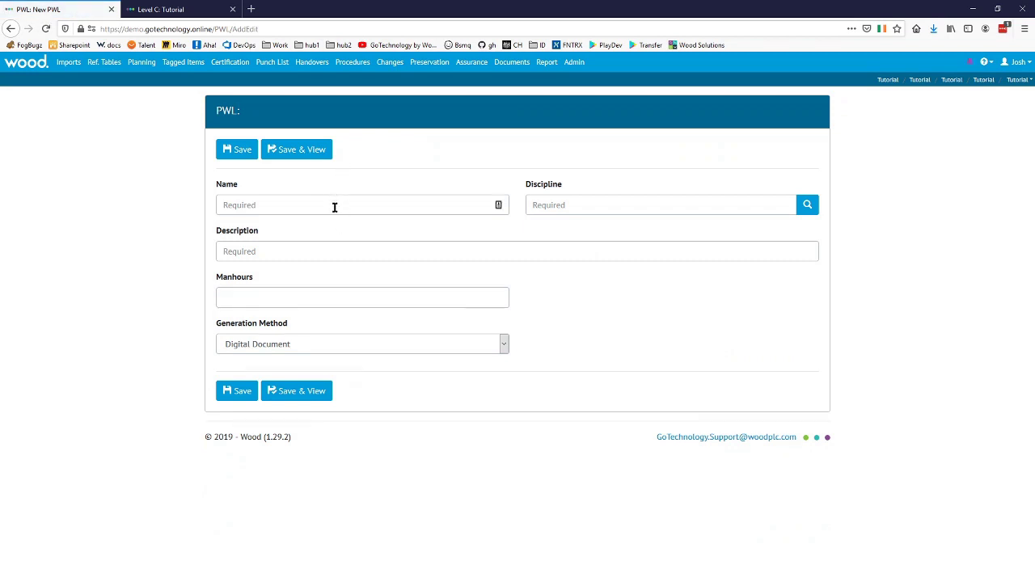
left_click(334, 207)
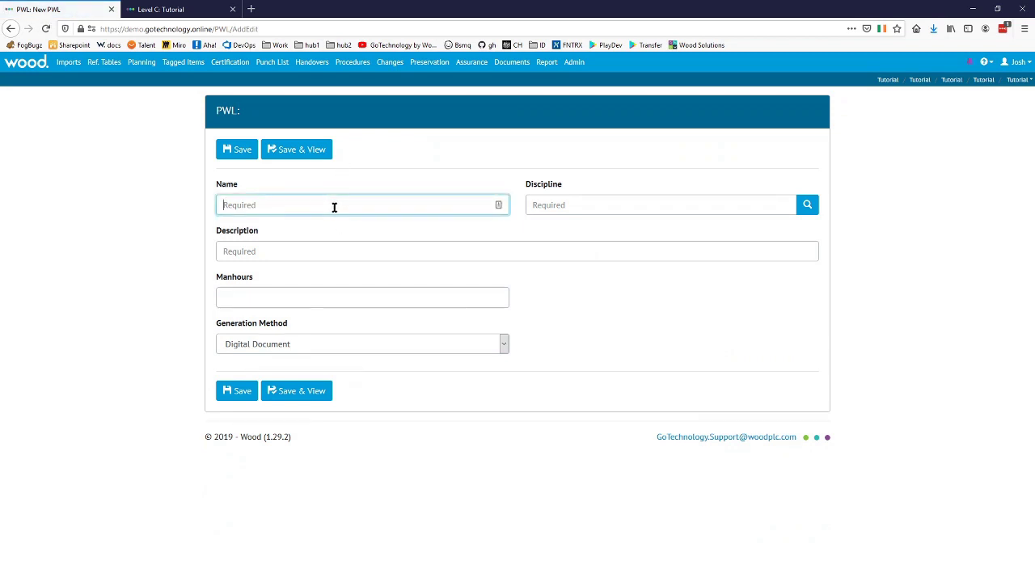
type("A01P")
left_click(807, 207)
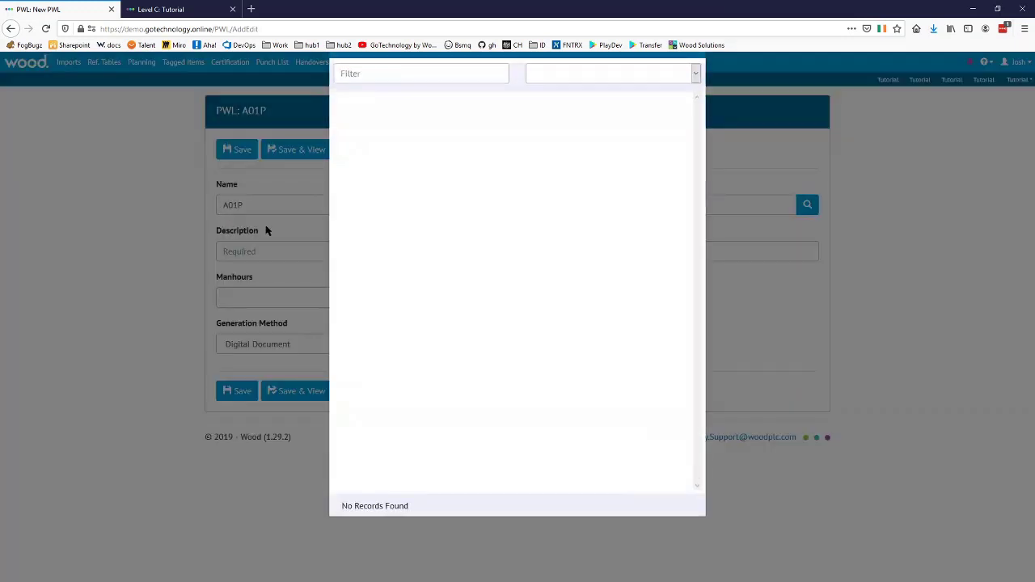
left_click(382, 162)
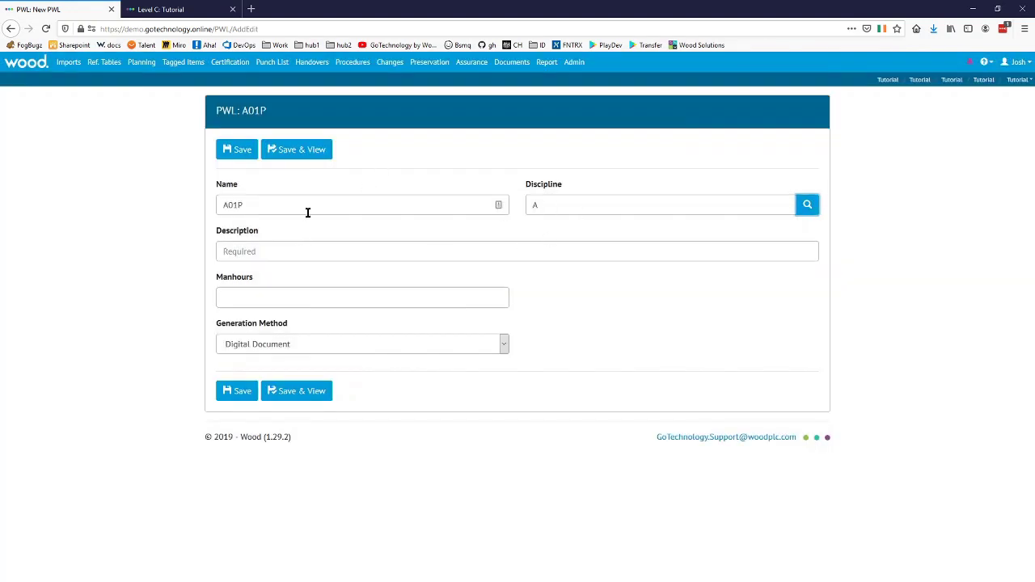
Set the PWL's description to Architectural Preservation, then save and view the record.
left_click(245, 250)
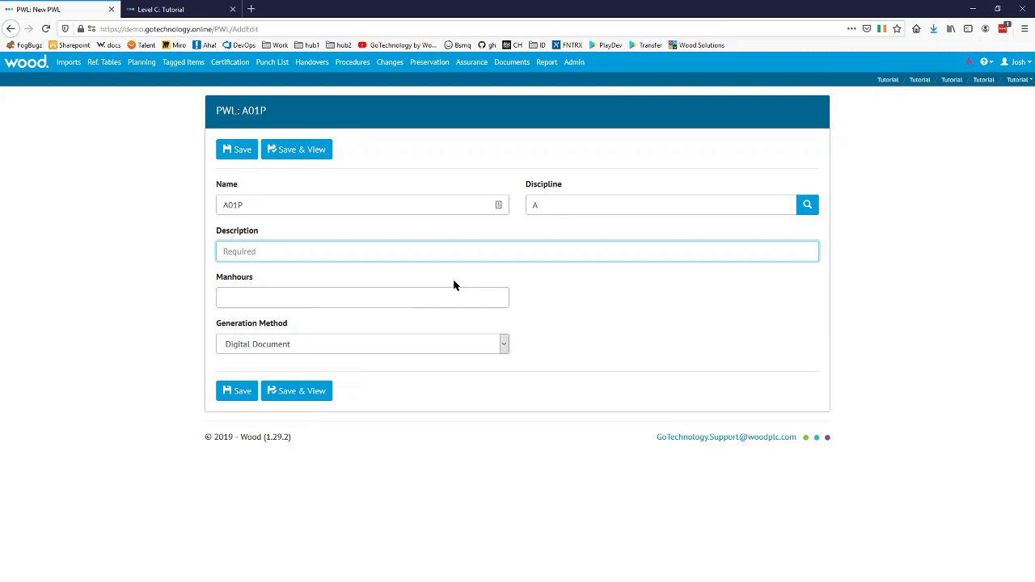
type("Architectural Preservation")
left_click(314, 393)
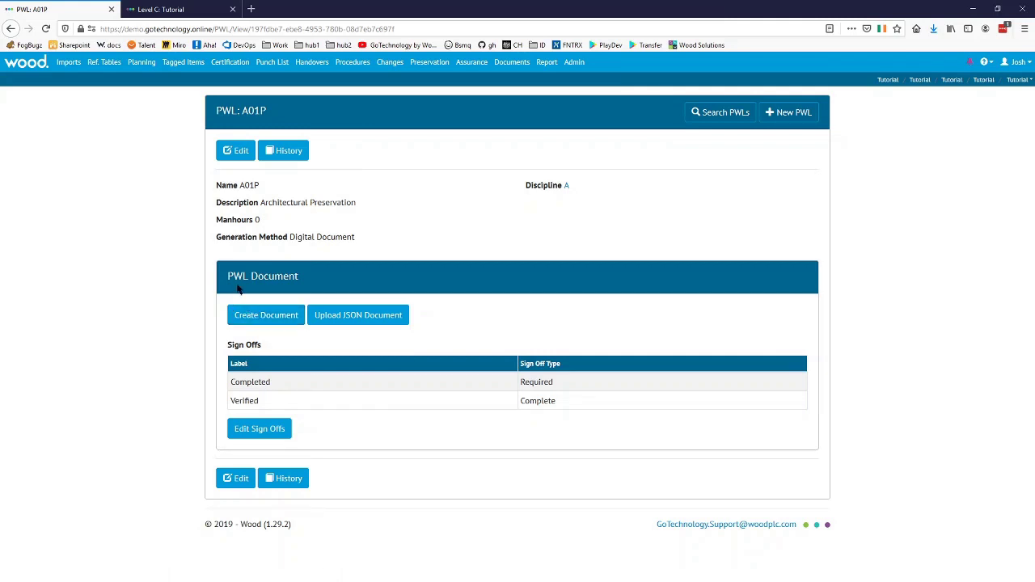
Go to the data import page and select PWL as the import/export table.
left_click(66, 67)
left_click(87, 84)
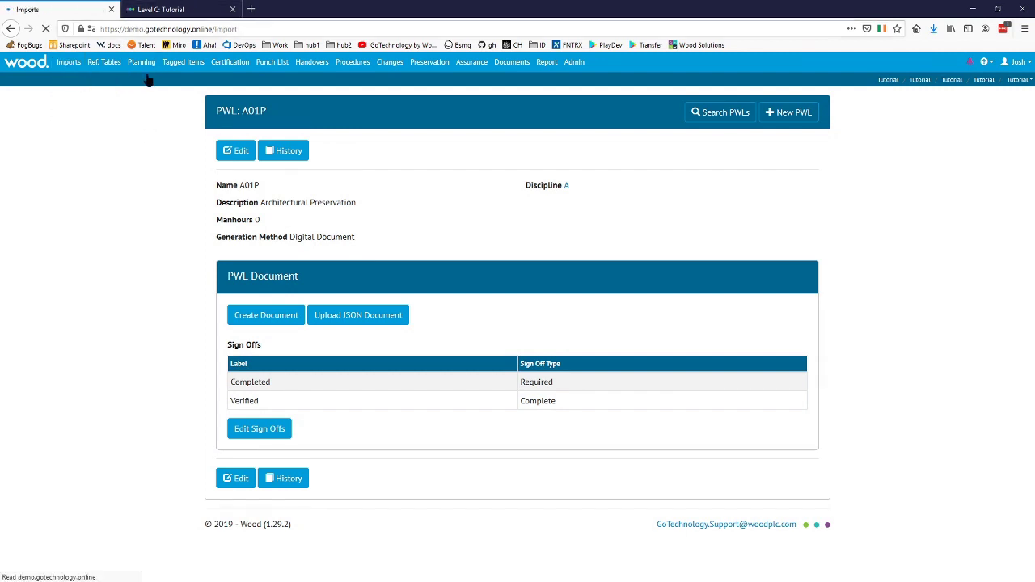
left_click(576, 107)
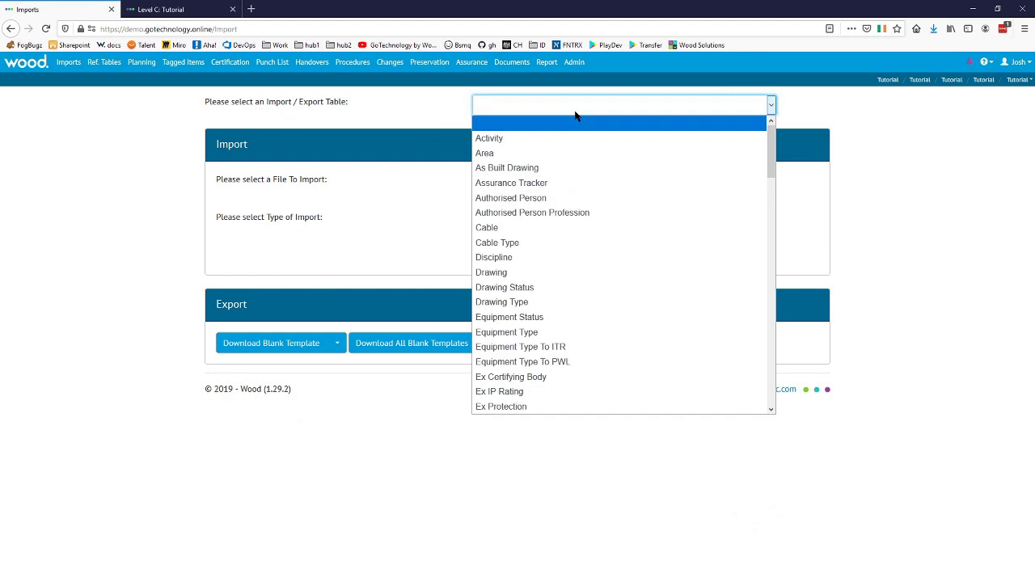
type("pwl")
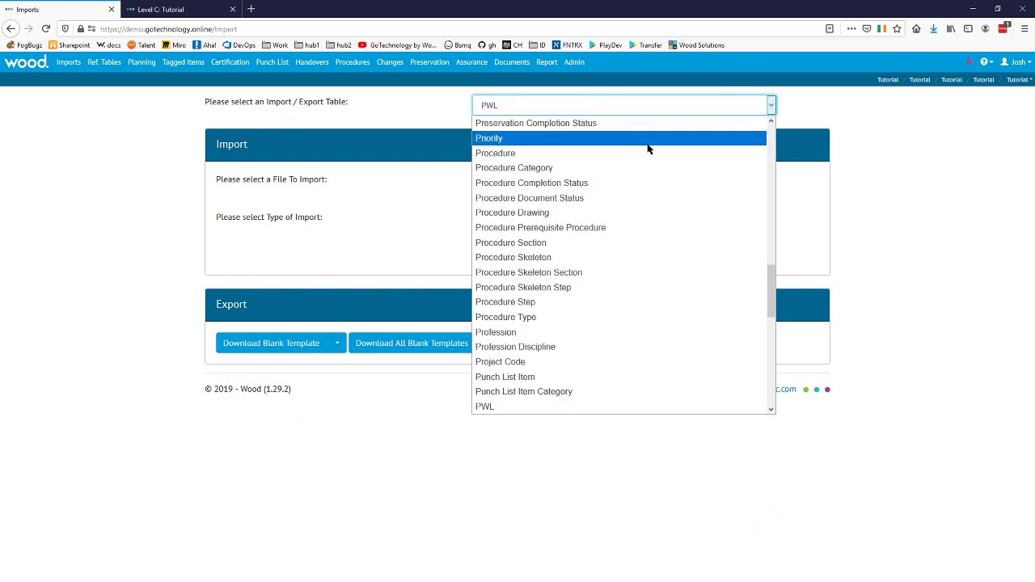
left_click(944, 106)
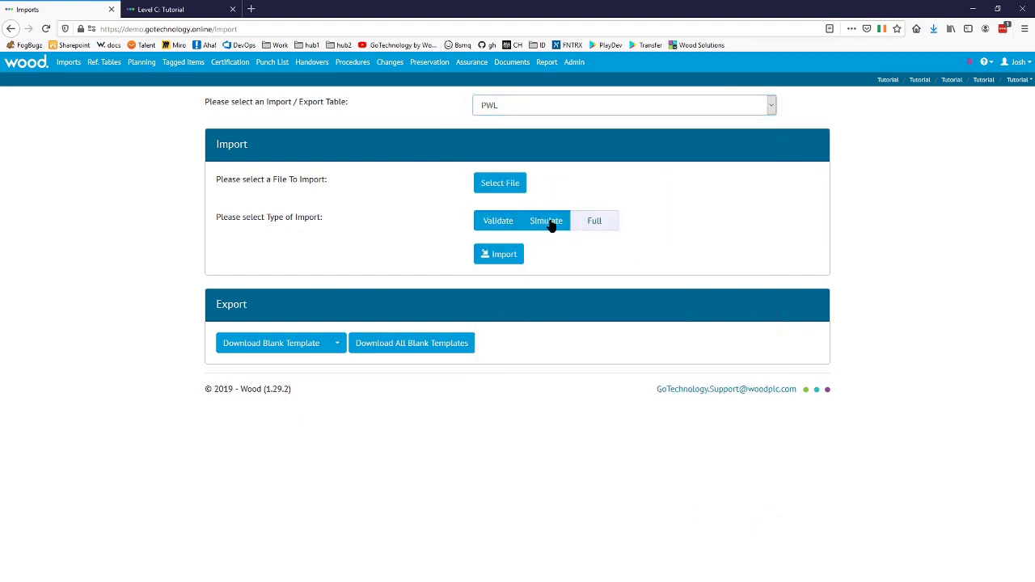
Run a Full import of the PWL table using the file PWL Export.xlsx from Downloads.
left_click(610, 221)
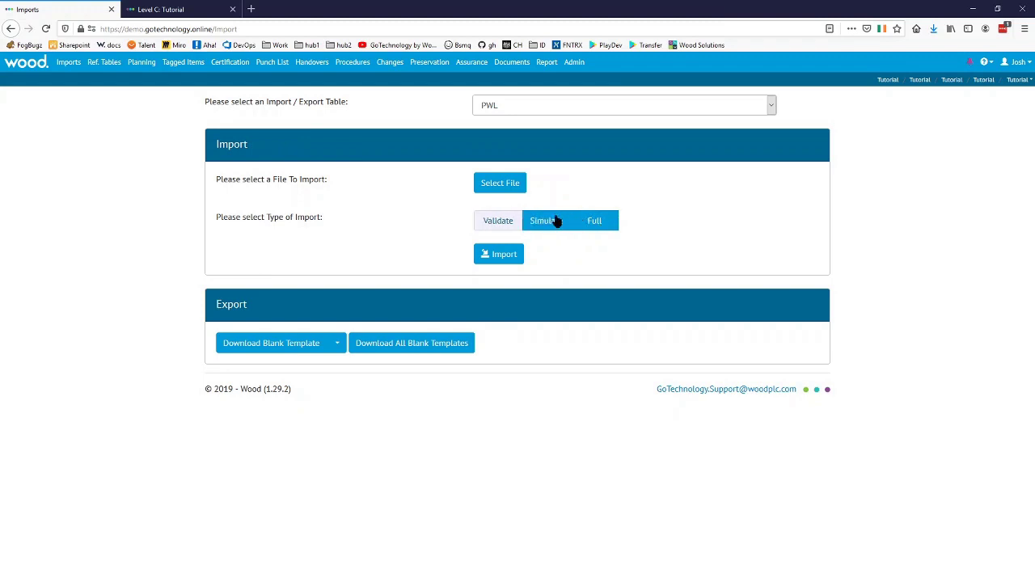
left_click(560, 232)
left_click(488, 189)
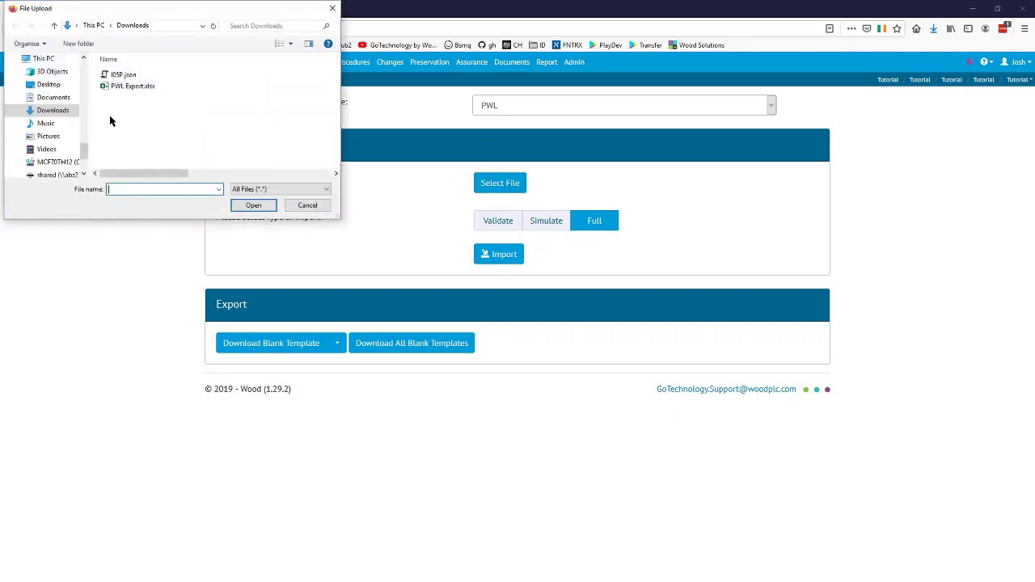
double_click(123, 86)
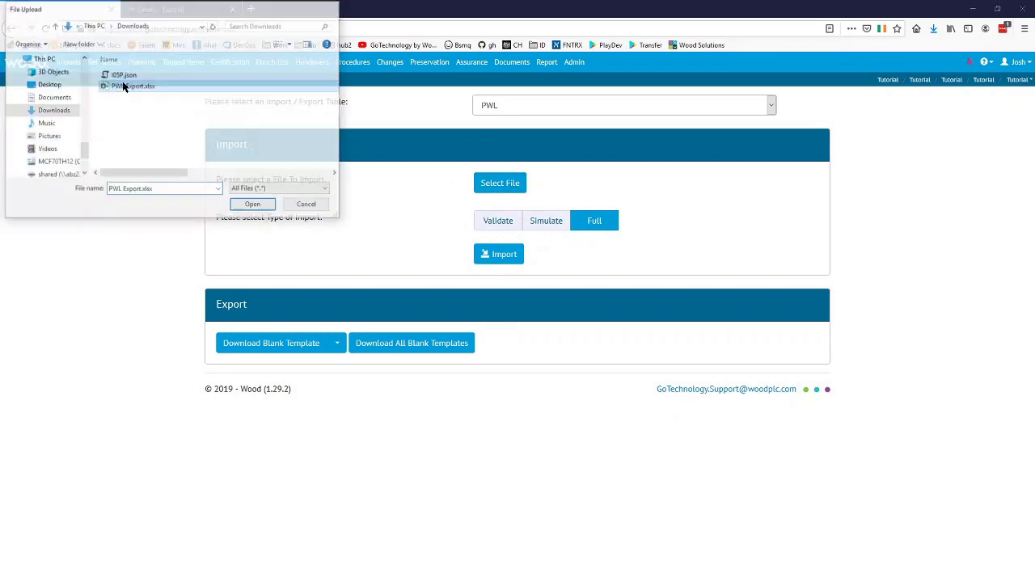
left_click(504, 256)
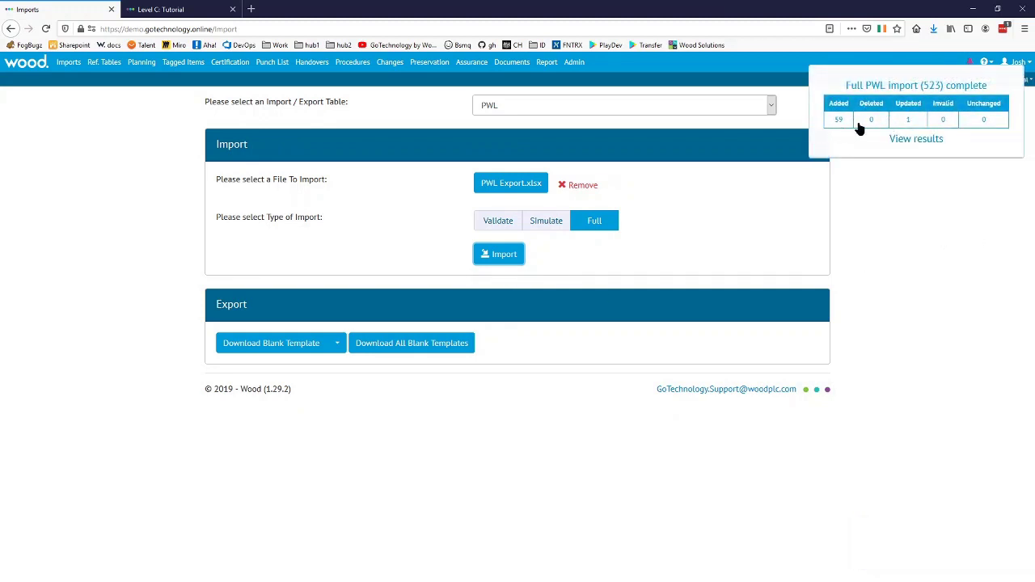
View the results of the PWL import and download the result file PWL - Full.xlsx.
left_click(918, 125)
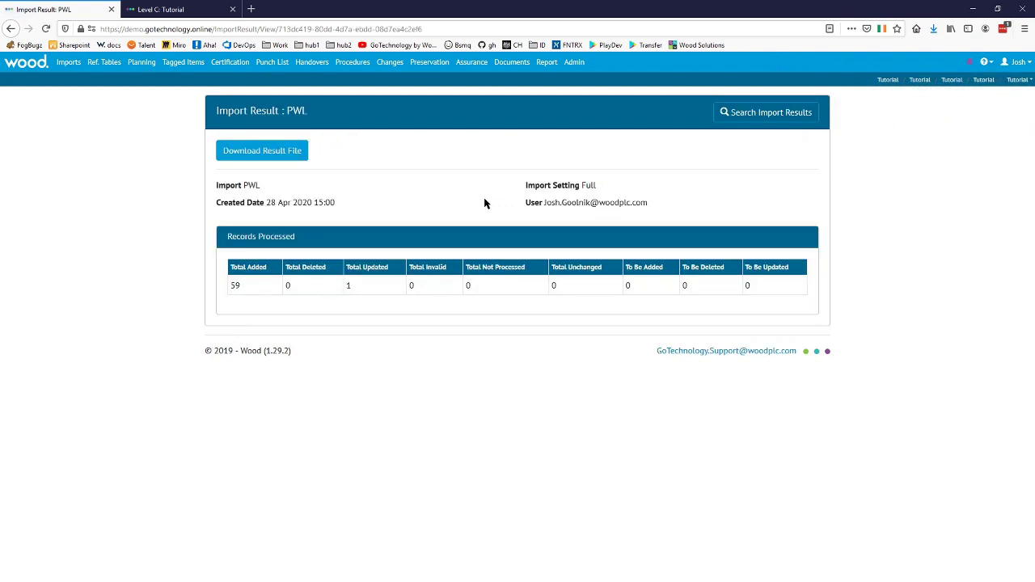
left_click(273, 152)
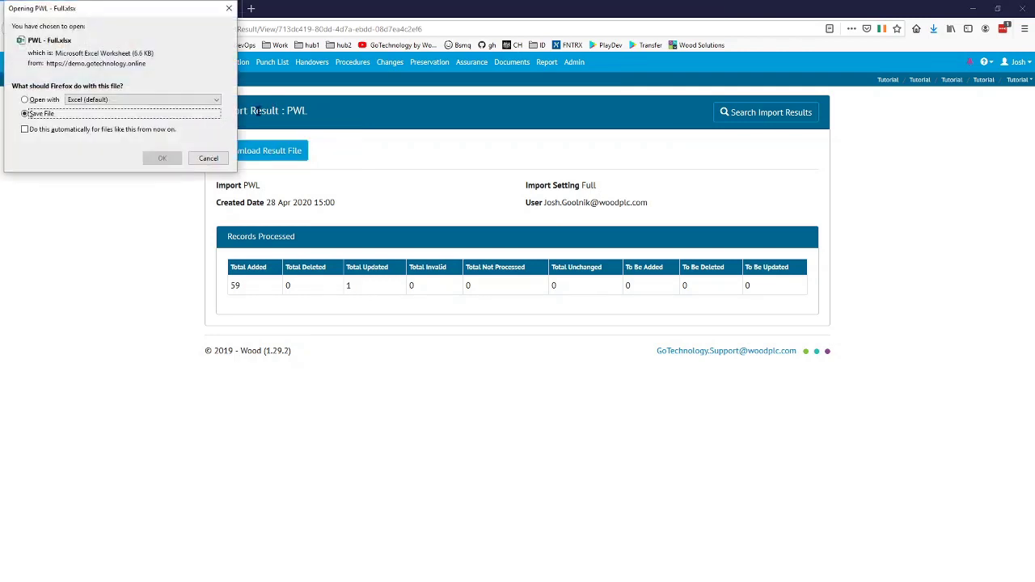
left_click(162, 157)
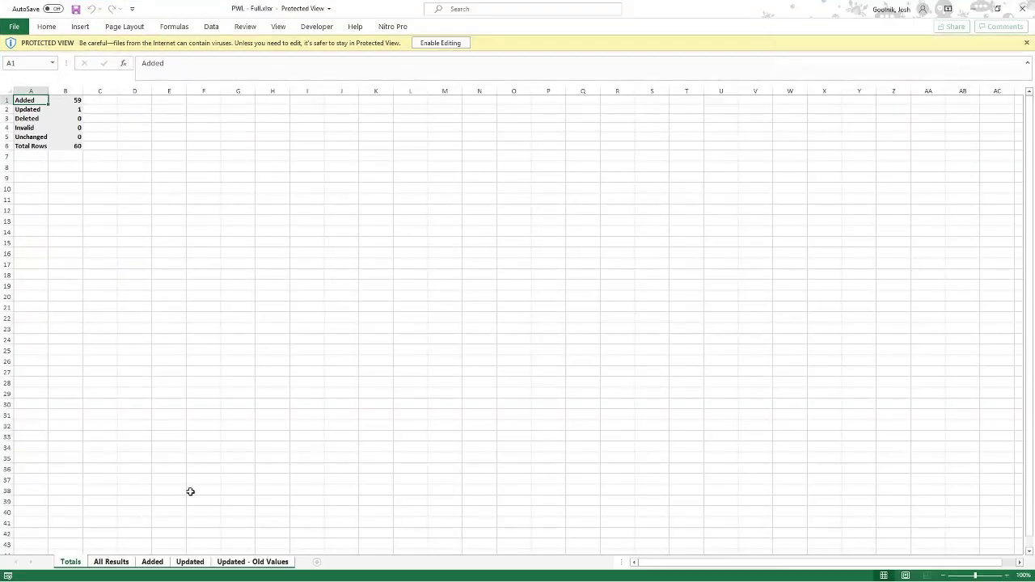
In Excel, examine the Added, Updated and Updated - Old Values sheets of PWL - Full.xlsx, fitting the old Description column to its text.
left_click(160, 561)
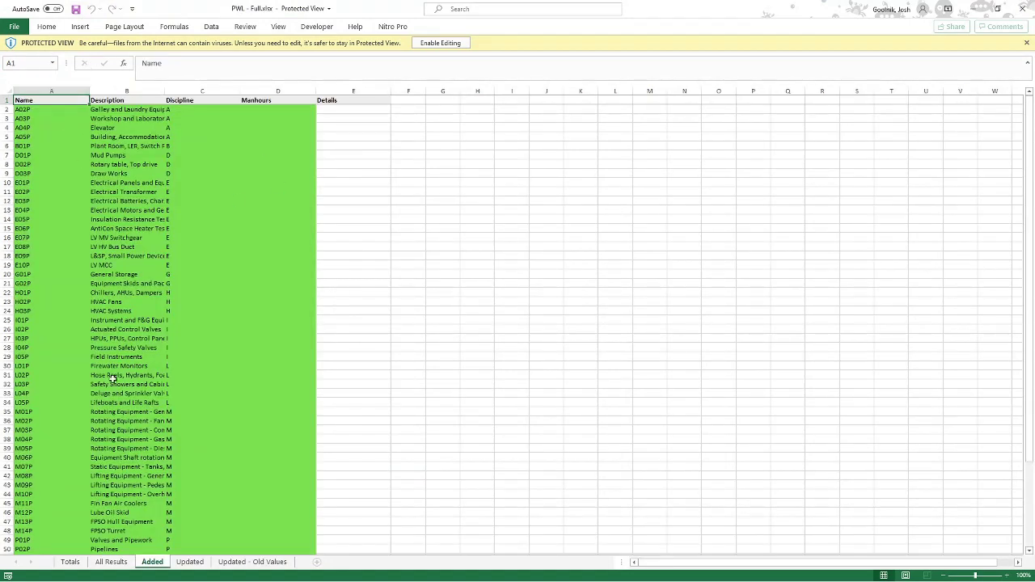
left_click(195, 561)
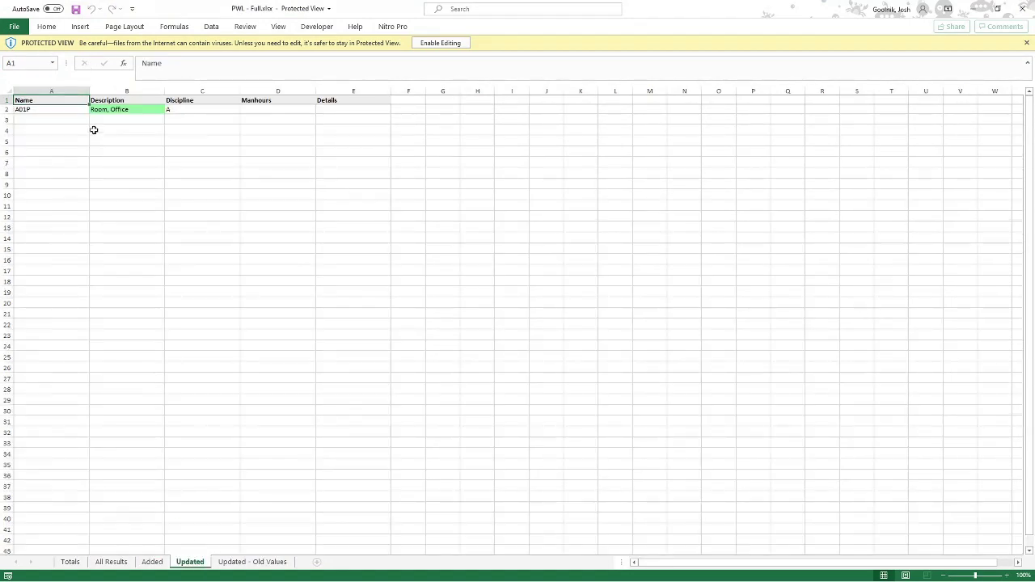
left_click(238, 566)
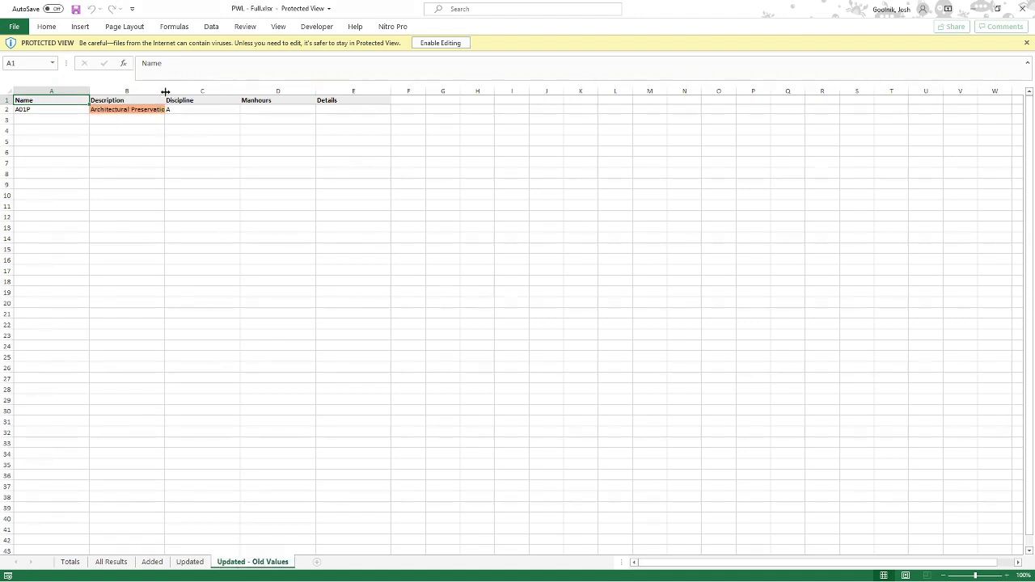
double_click(163, 91)
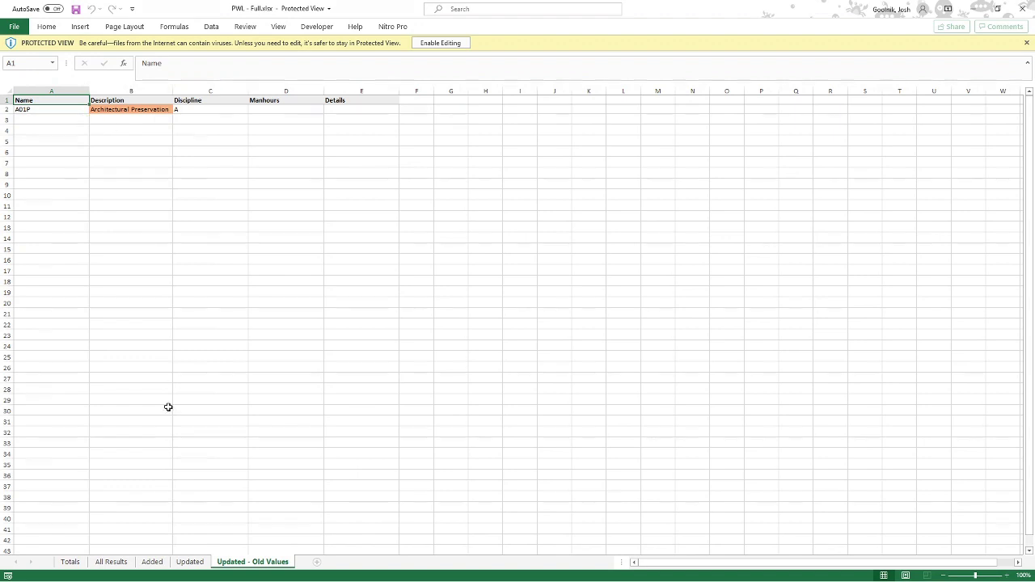
left_click(194, 566)
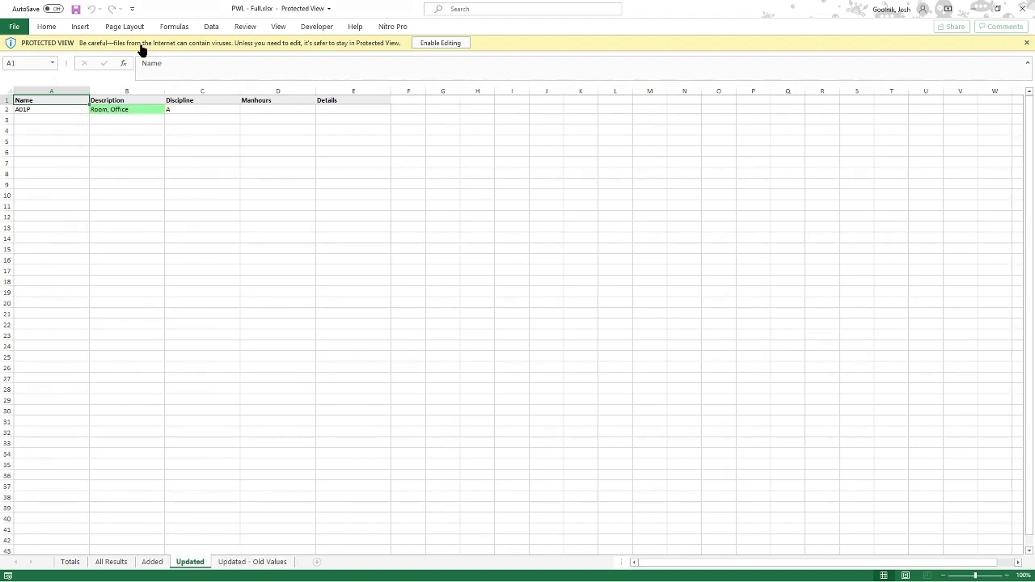
left_click(154, 562)
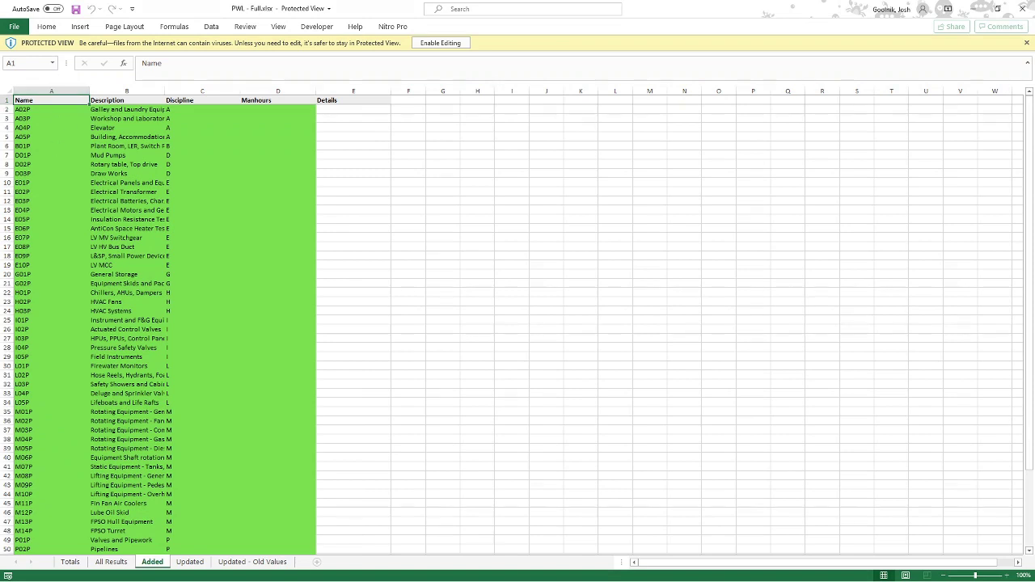
left_click(500, 239)
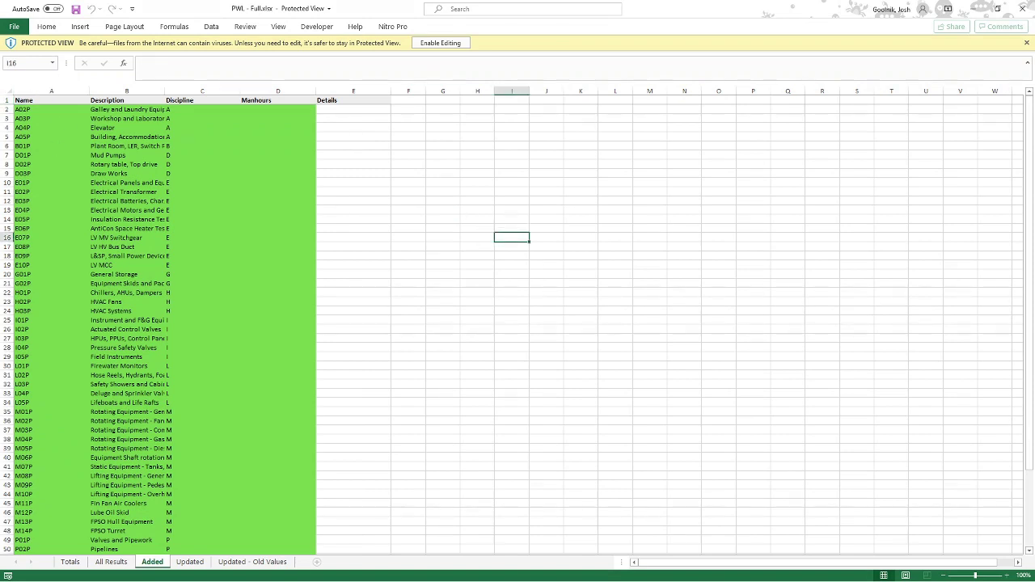
Switch to the PWL Export.xlsx workbook, enable editing, change the discipline of D02P to Dsadjksdkjasd, and minimize the workbook.
key("alt+Tab")
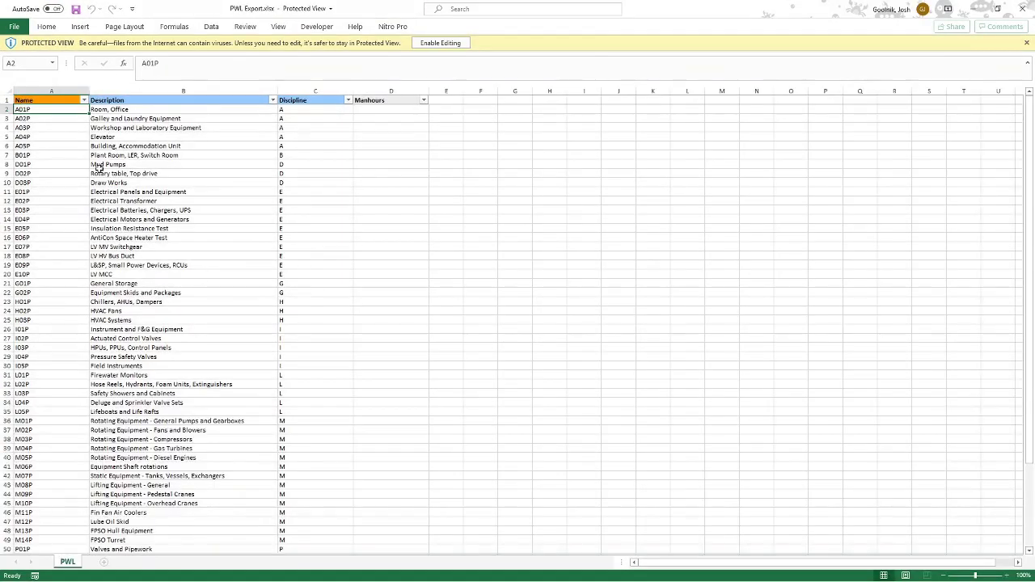
left_click(49, 101)
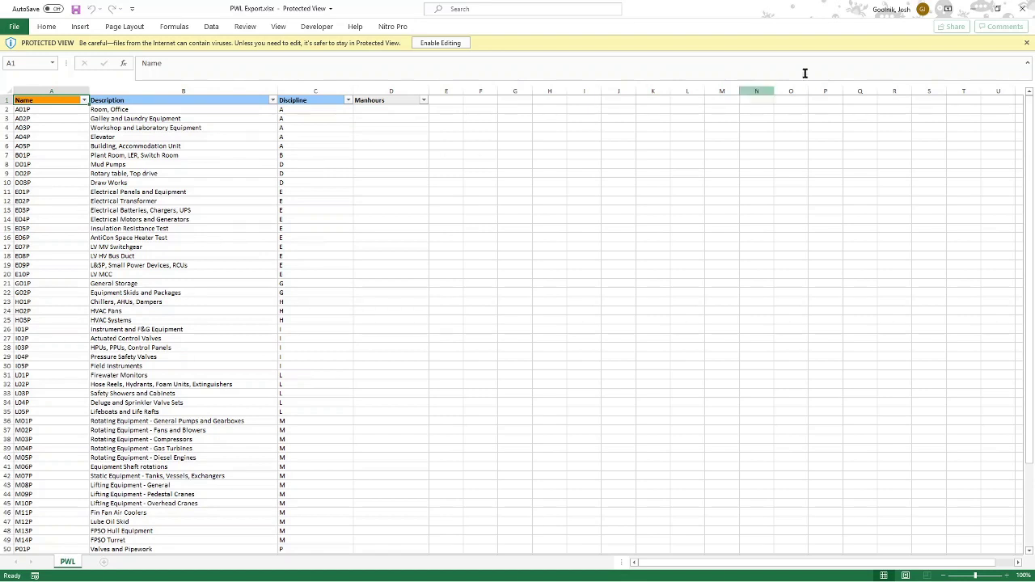
left_click(332, 135)
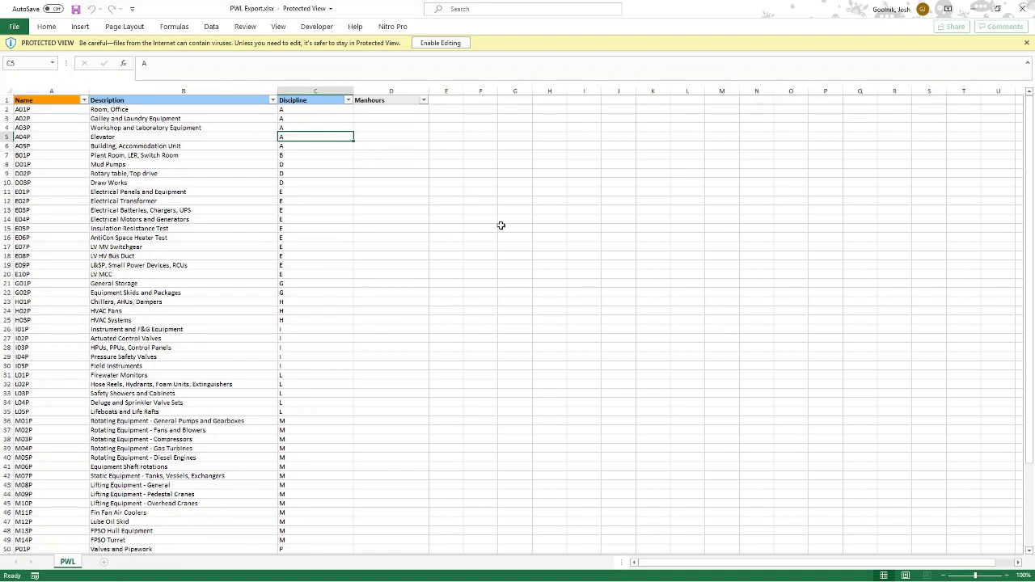
left_click(440, 42)
double_click(321, 208)
type("sadjksdkjasd")
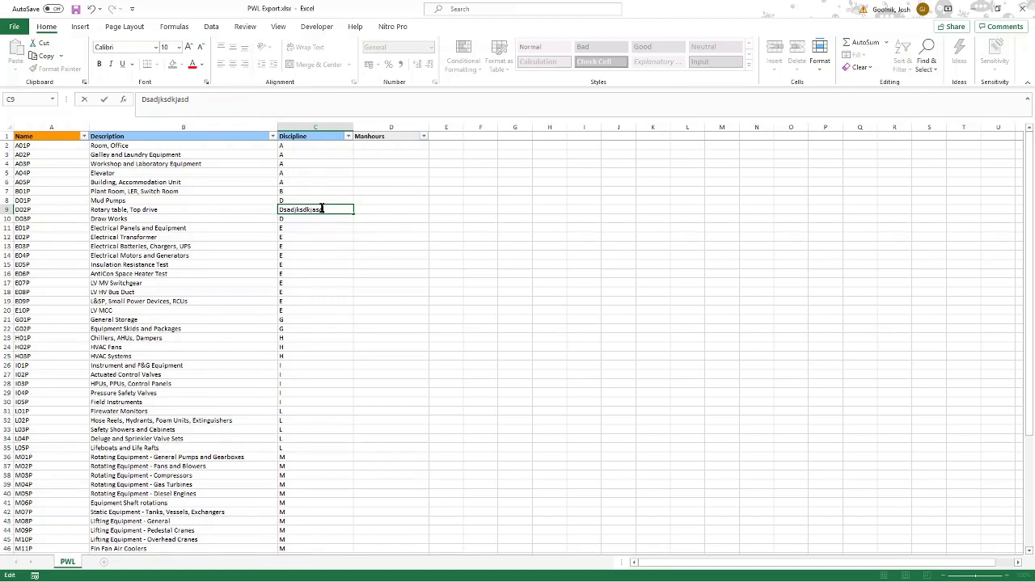
key("Return")
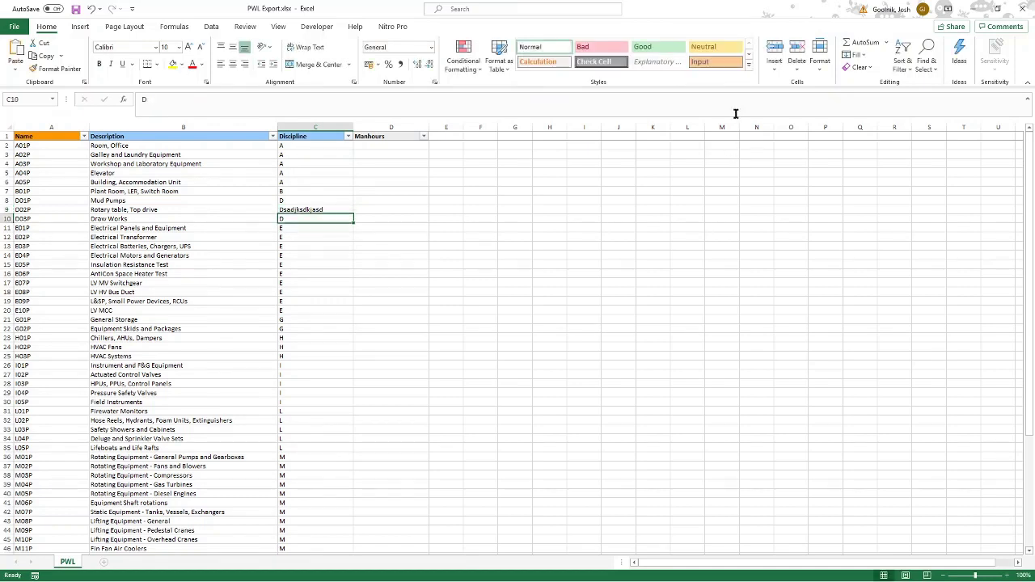
left_click(973, 8)
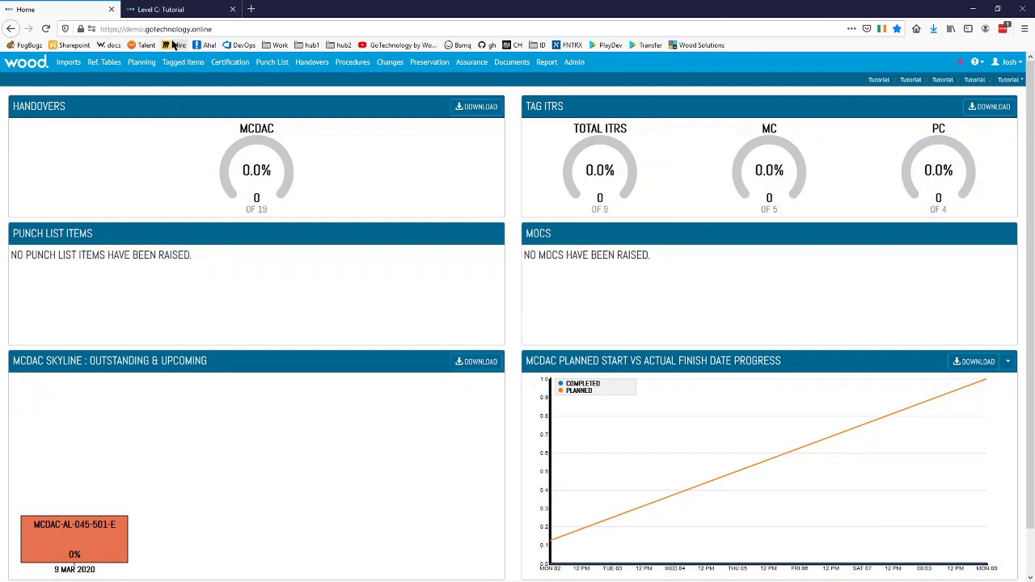
Go to the Tag PWLs page in the preservation module of the web application.
left_click(105, 63)
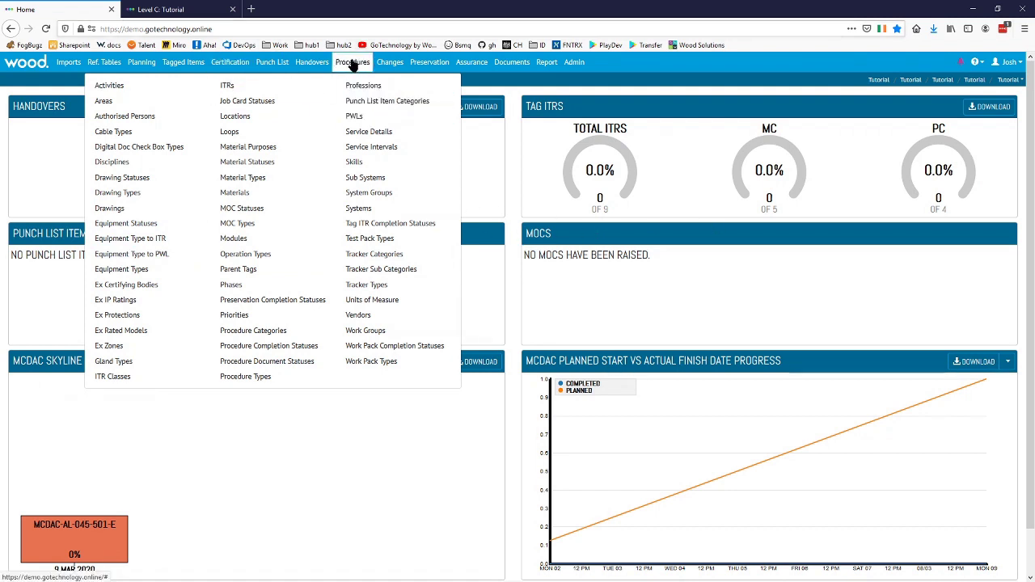
left_click(435, 63)
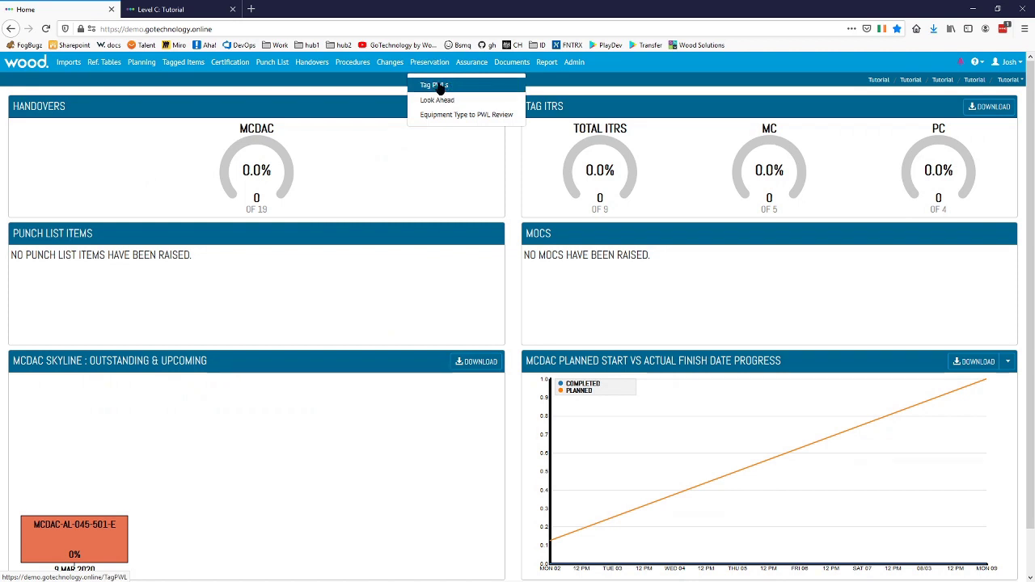
left_click(435, 85)
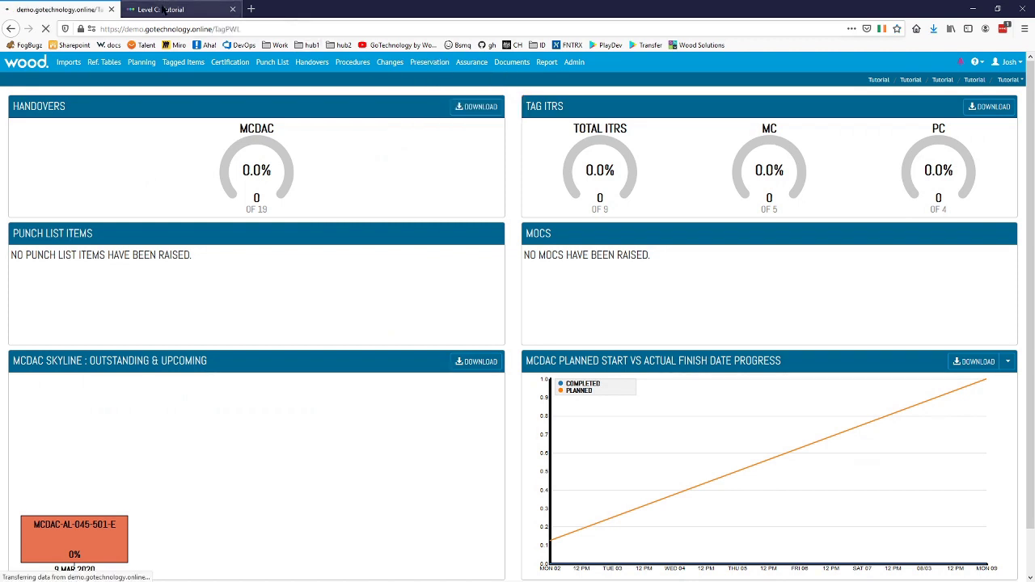
Start a new Tag PWL with tagged item 00-AC-AJB-002 and PWL I05P.
scroll(357, 269, "down", 1)
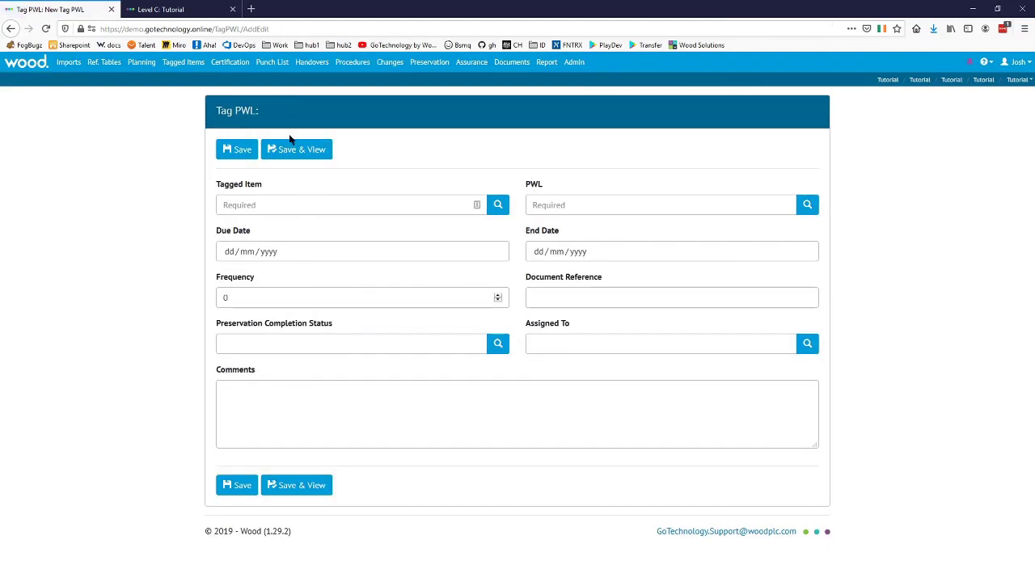
left_click(502, 208)
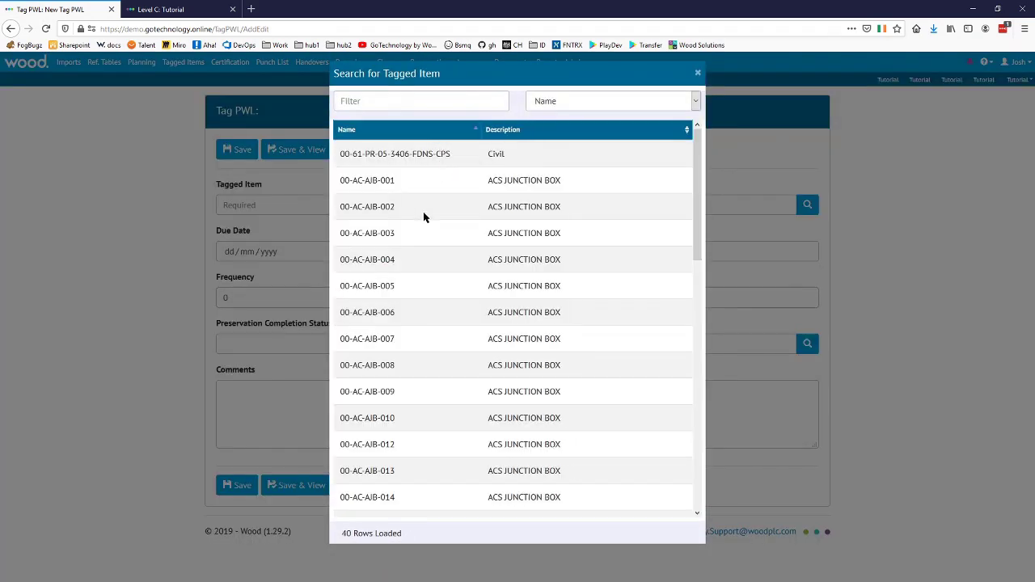
left_click(425, 213)
left_click(809, 209)
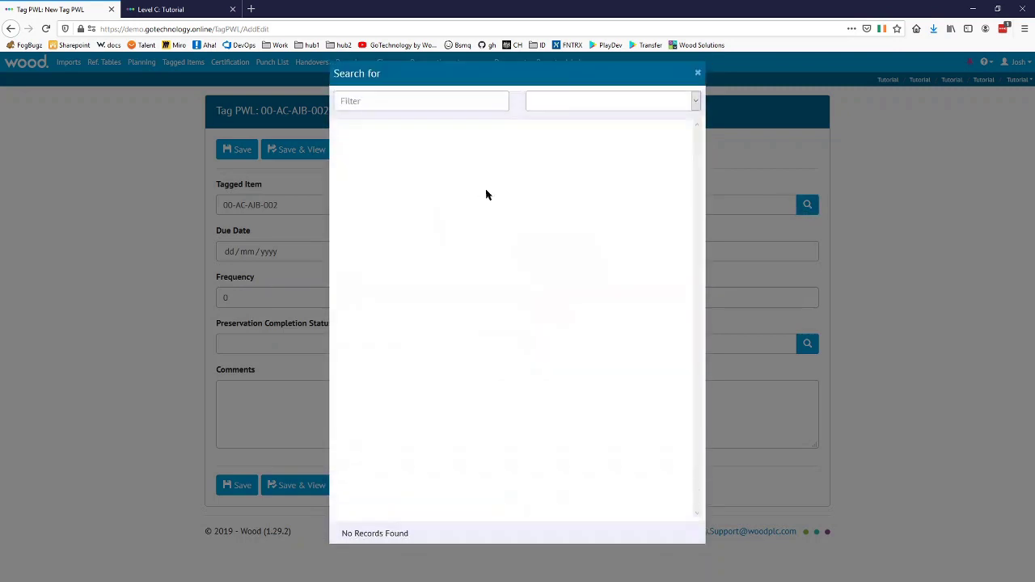
left_click(384, 99)
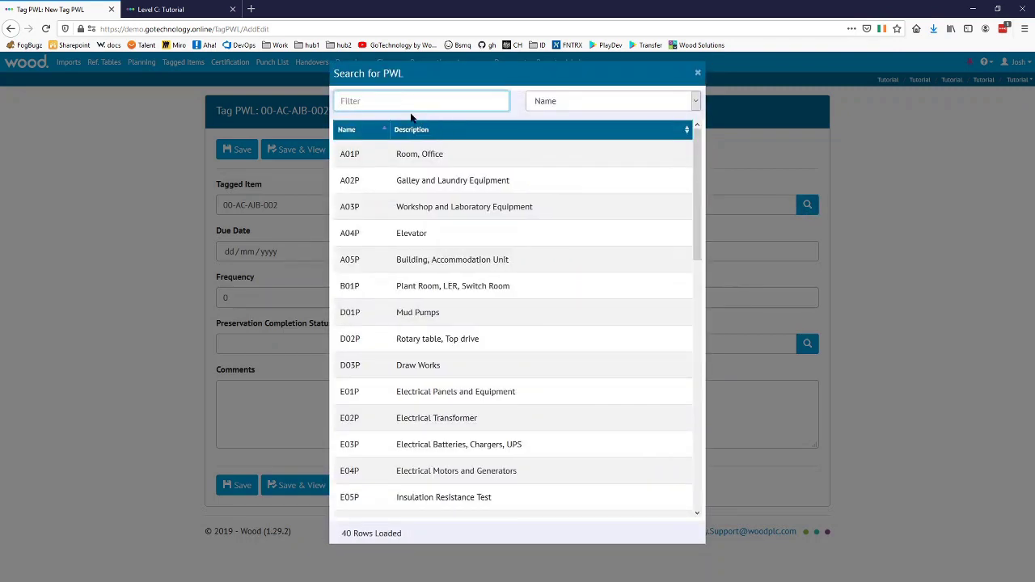
type("I05")
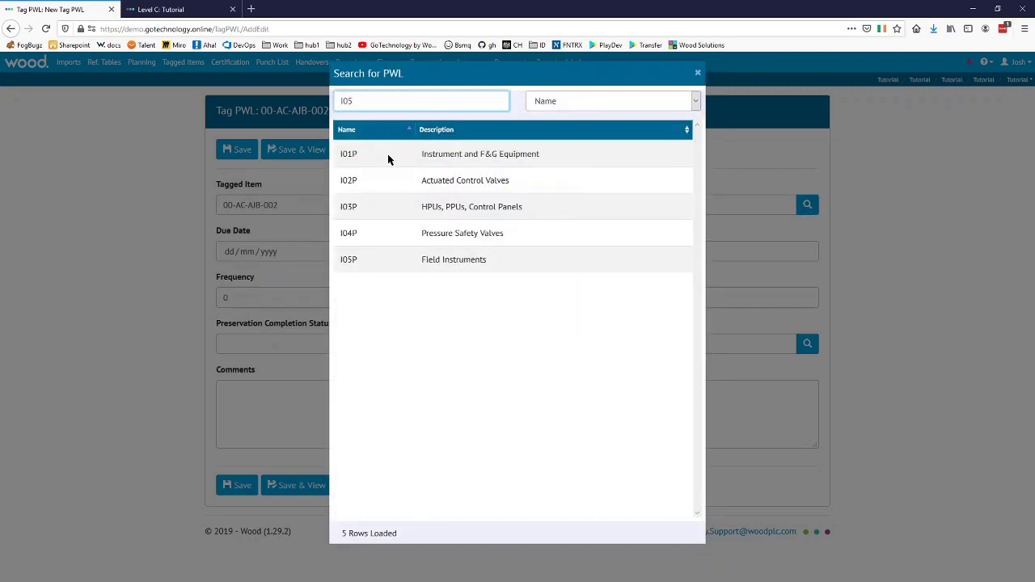
left_click(398, 155)
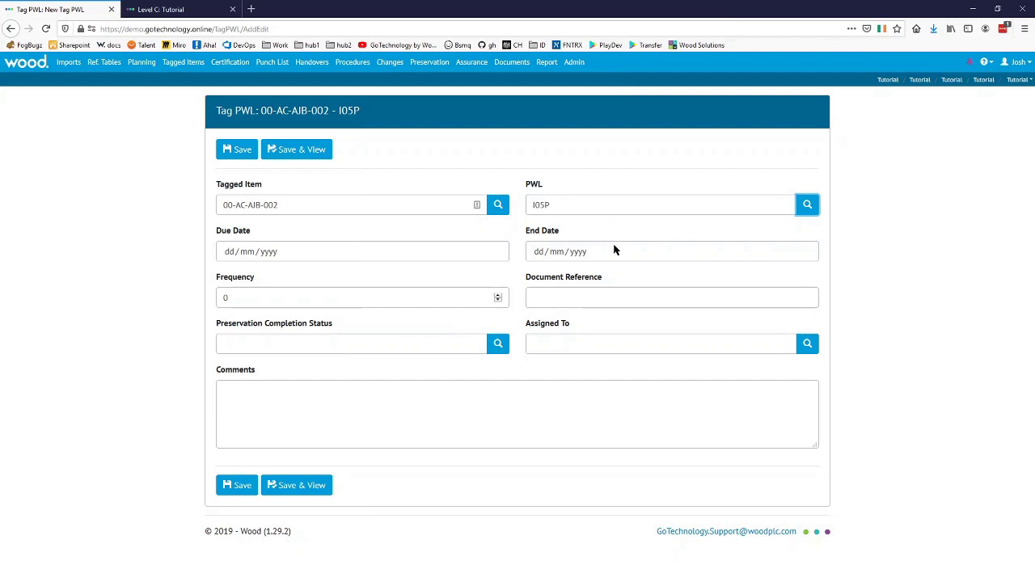
Set the Tag PWL's due date to 28/04/2020 and its frequency to 5, save it and view the saved record.
left_click(324, 261)
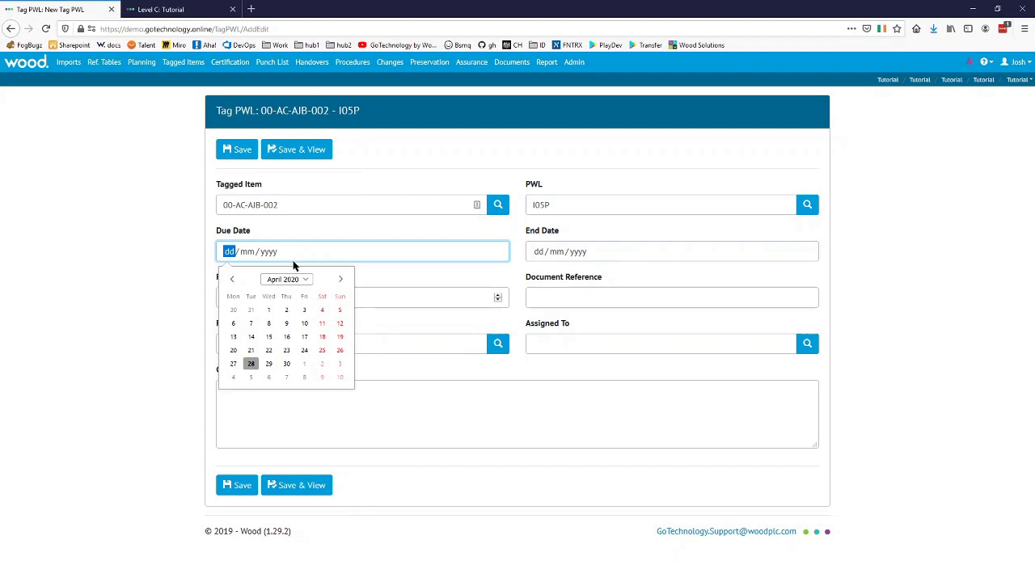
left_click(251, 364)
key("Tab")
key("Tab")
key("Tab")
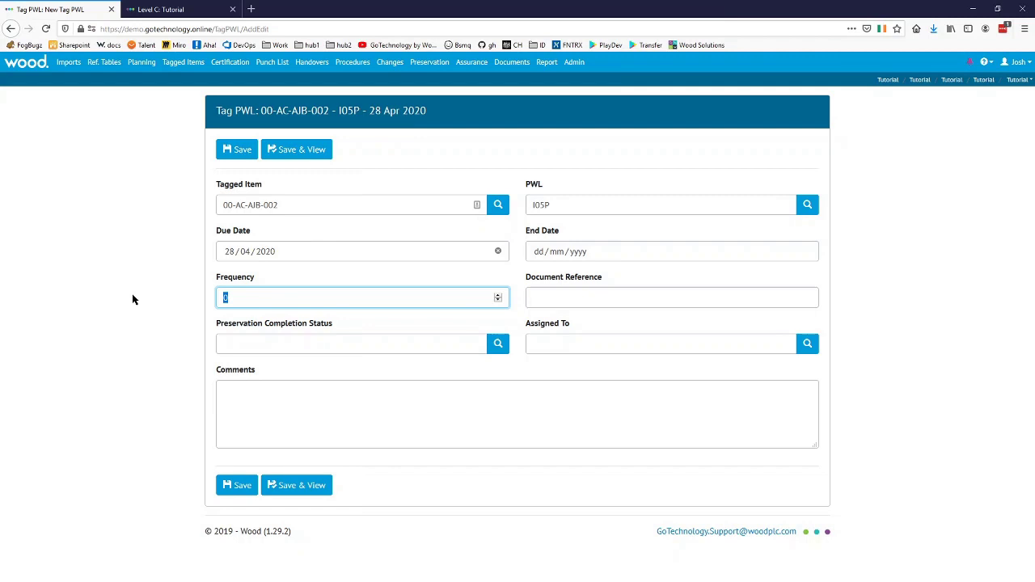
key("Right")
key("BackSpace")
type("28")
key("BackSpace")
key("BackSpace")
type("5")
left_click(306, 489)
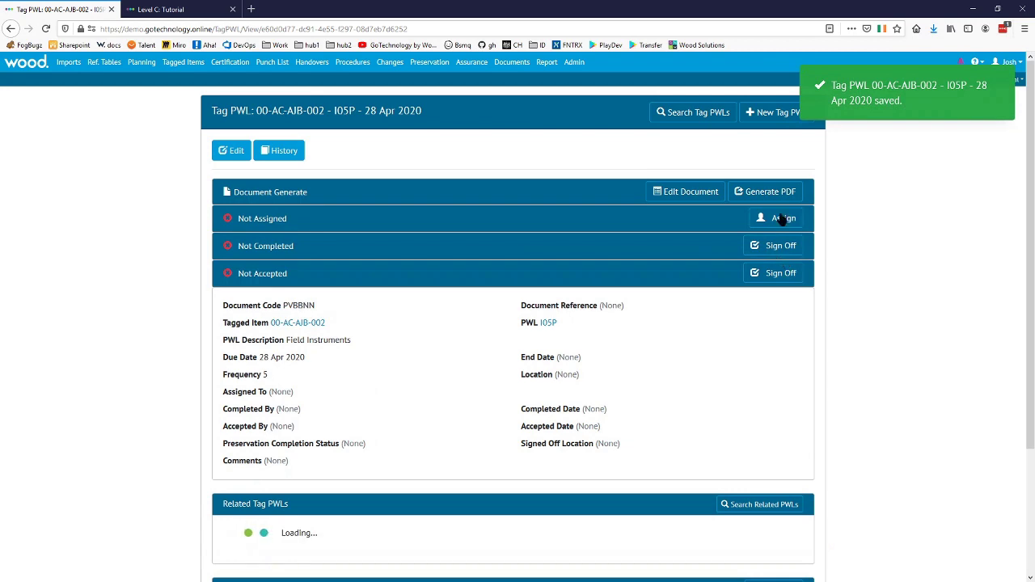
scroll(869, 292, "down", 3)
scroll(877, 401, "up", 3)
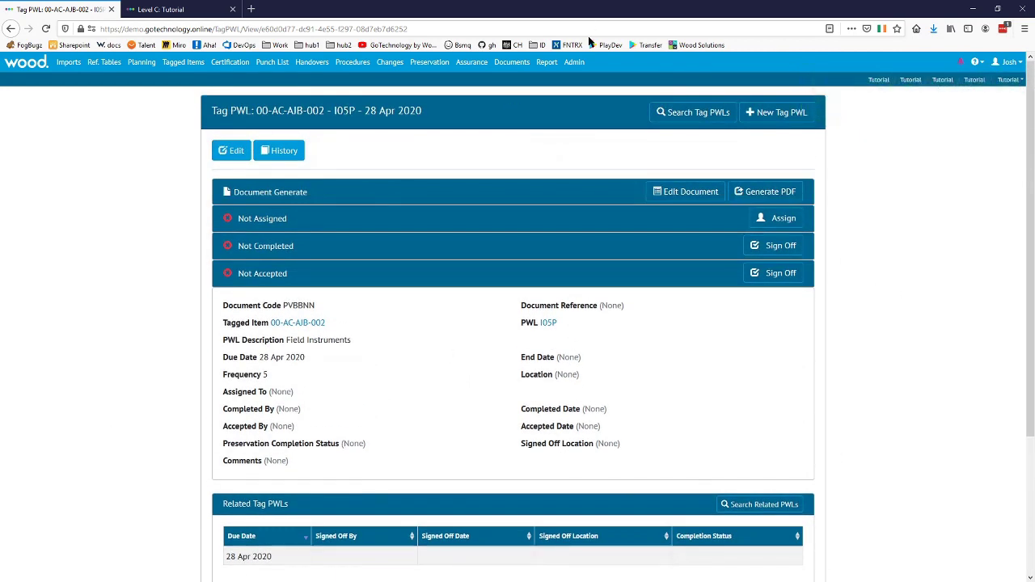
View the Skyline report for the Tag PWL report group in a separate browser tab, and return to the Tag PWL record.
left_click(547, 63)
middle_click(557, 143)
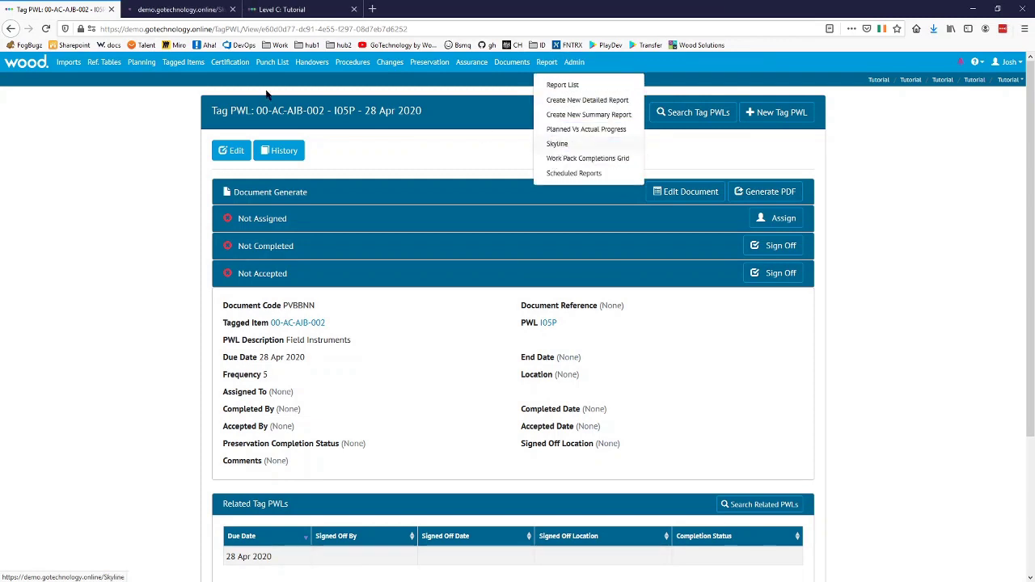
left_click(199, 7)
left_click(167, 164)
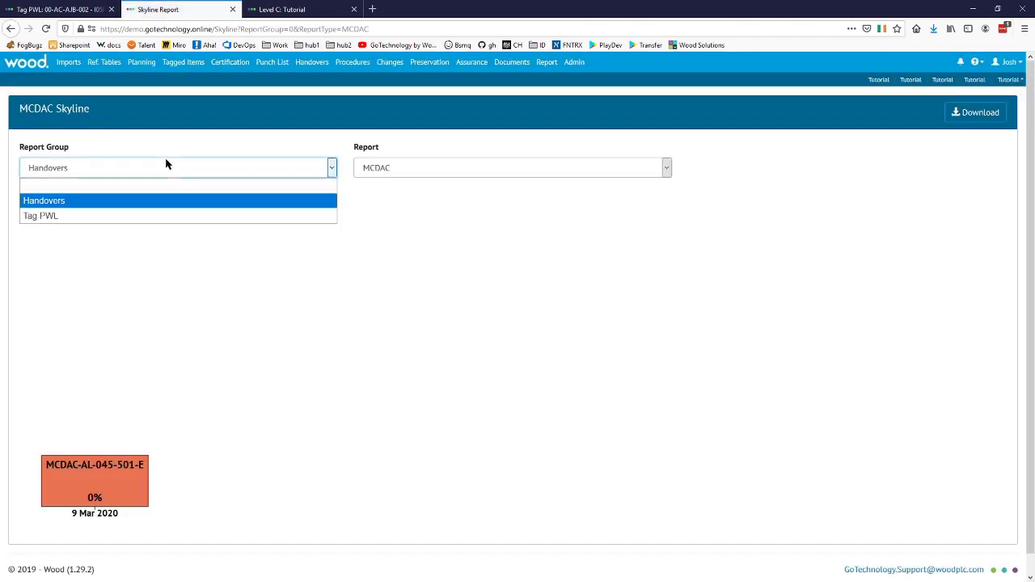
left_click(121, 216)
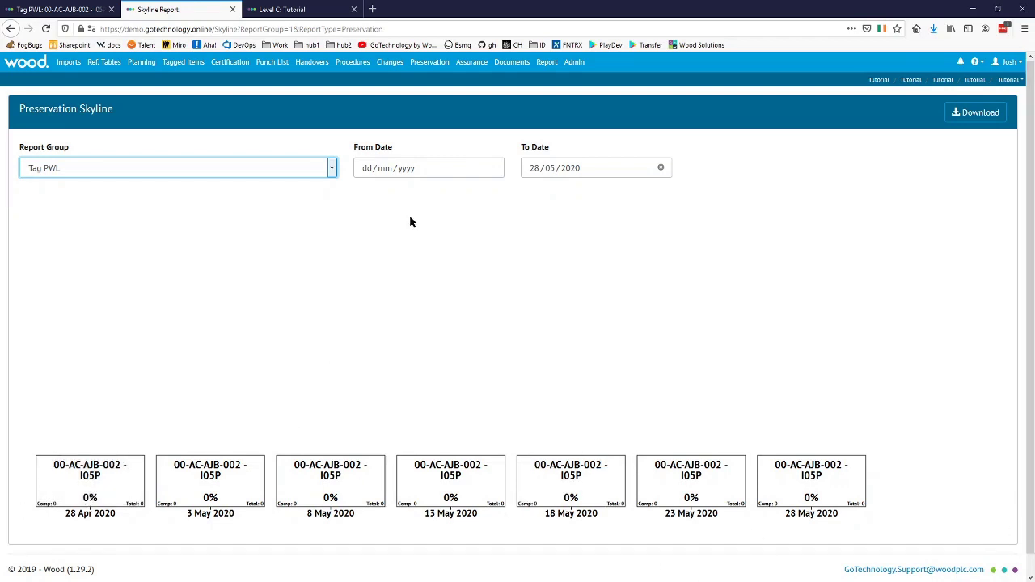
left_click(61, 8)
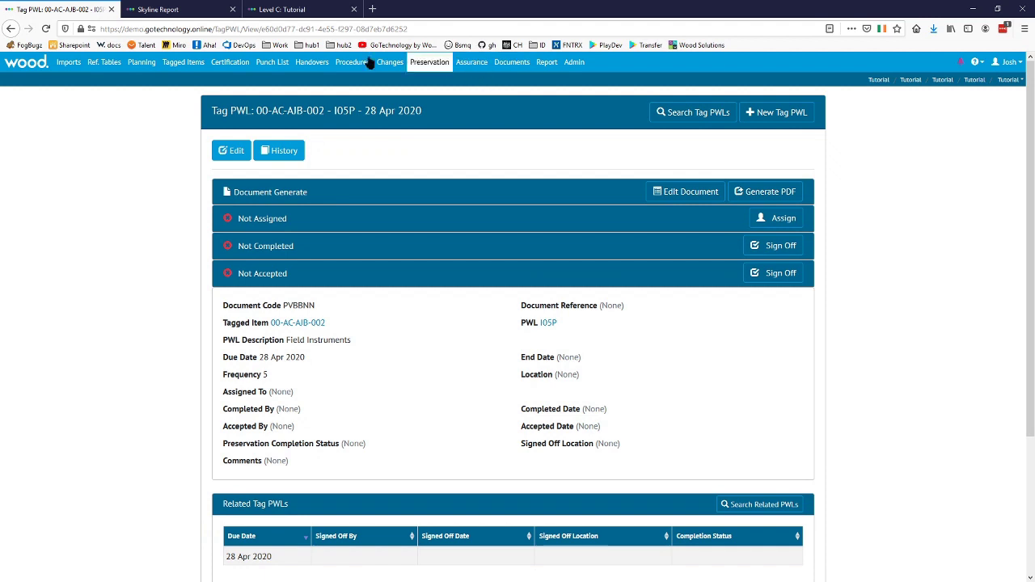
left_click(422, 73)
left_click(424, 97)
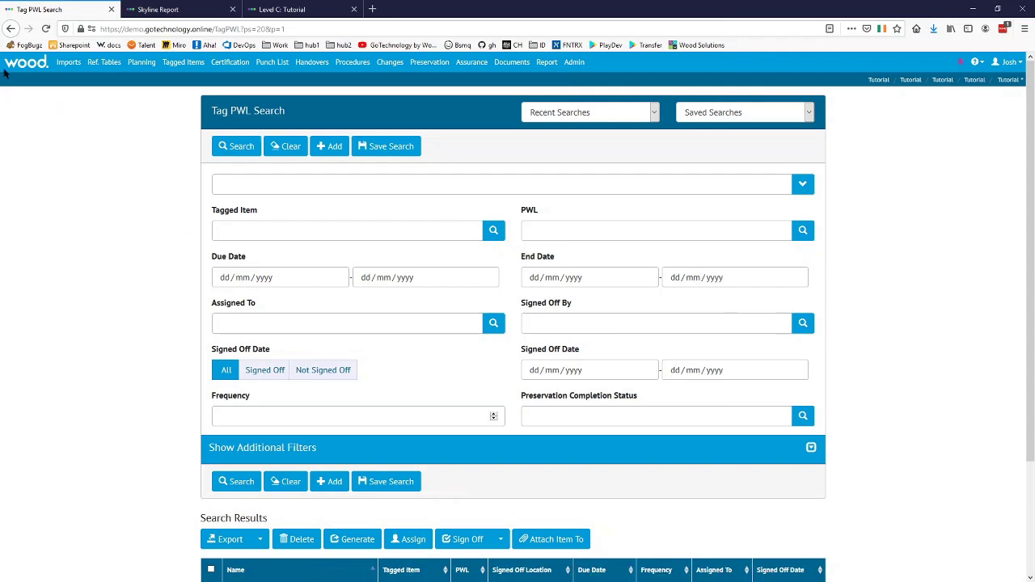
left_click(12, 28)
left_click(10, 28)
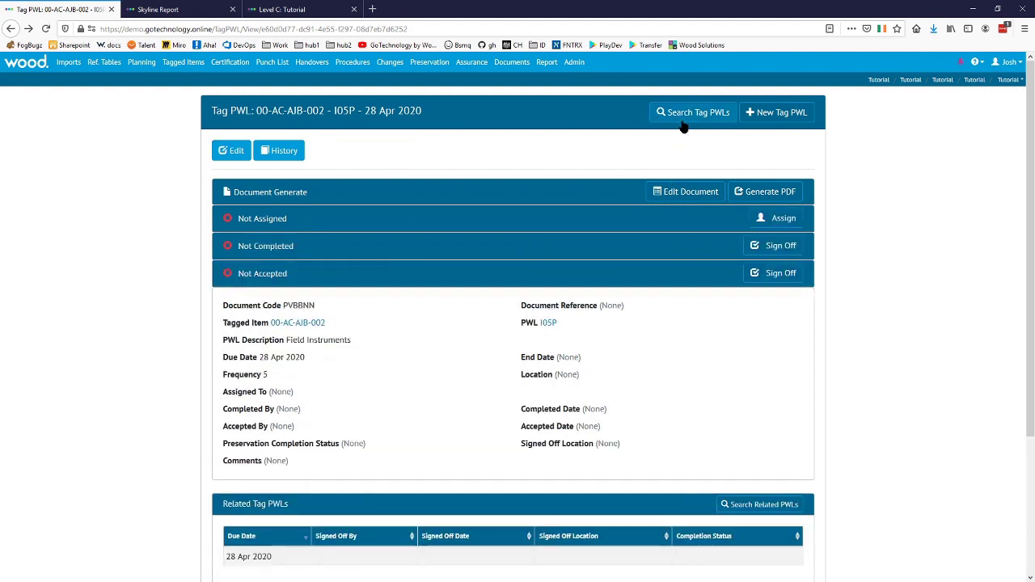
Start another new Tag PWL and choose the magnetic lock 00-AC-ML-001 as its tagged item.
left_click(768, 115)
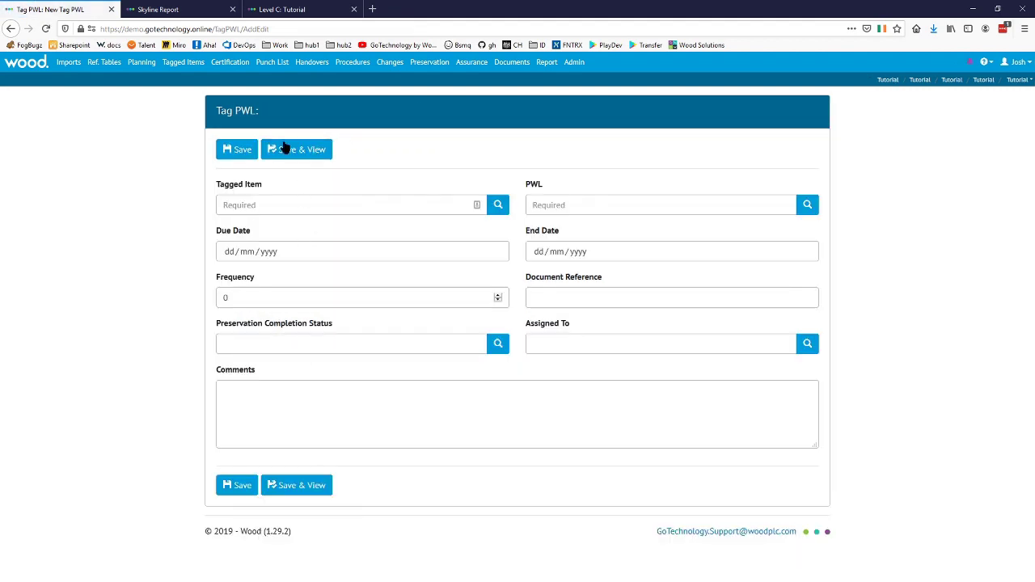
left_click(497, 206)
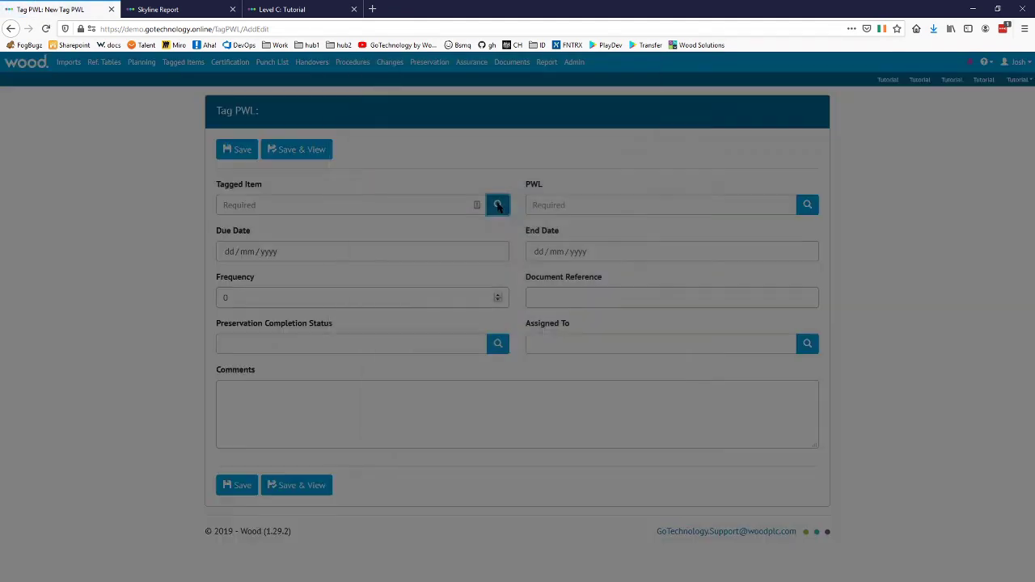
scroll(520, 335, "down", 3)
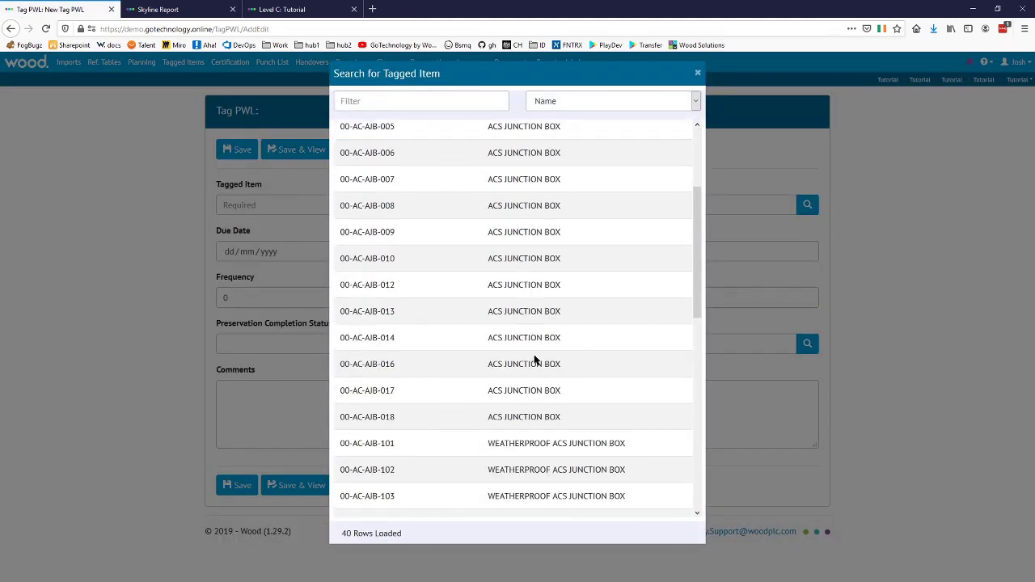
scroll(534, 359, "down", 6)
scroll(485, 421, "down", 10)
scroll(488, 406, "down", 10)
scroll(489, 402, "down", 1)
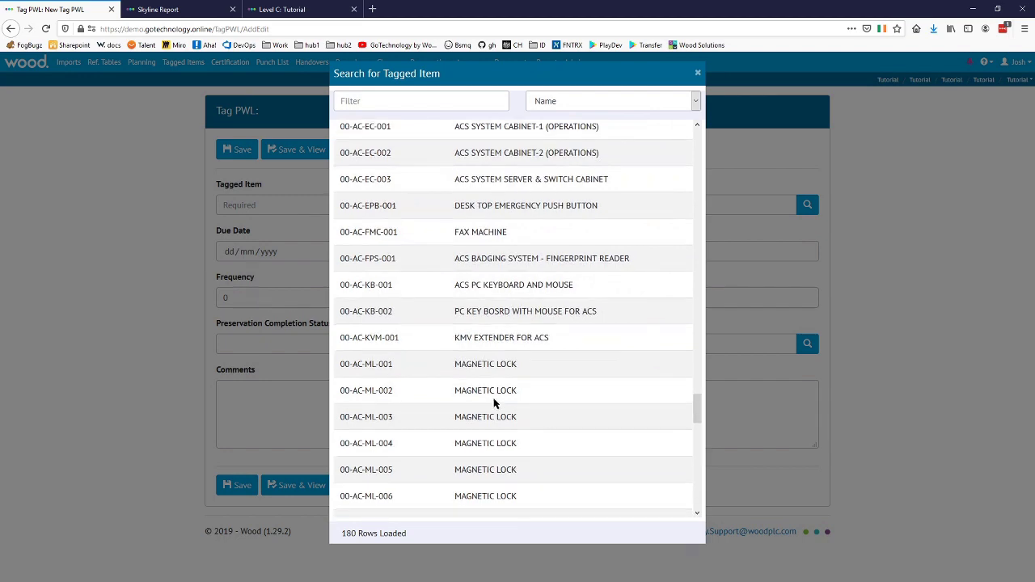
left_click(426, 364)
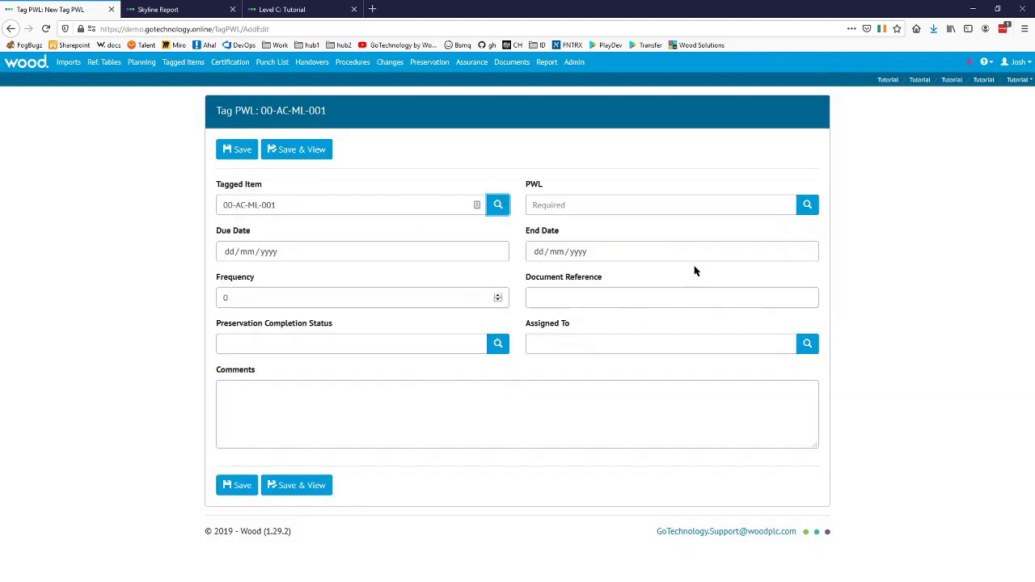
Assign PWL I01P to the new Tag PWL by filtering the PWL list for I01.
left_click(806, 206)
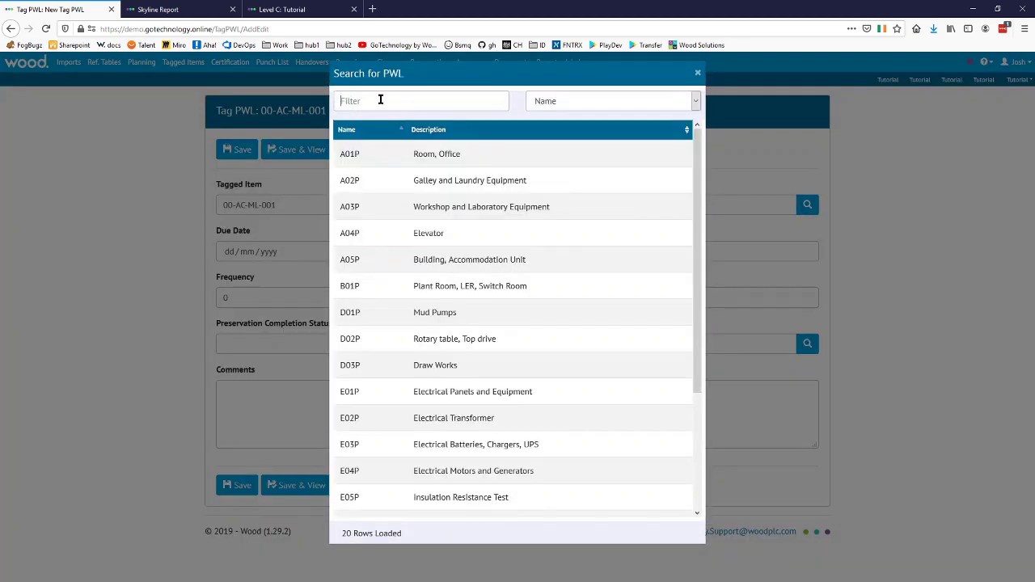
type("lo1")
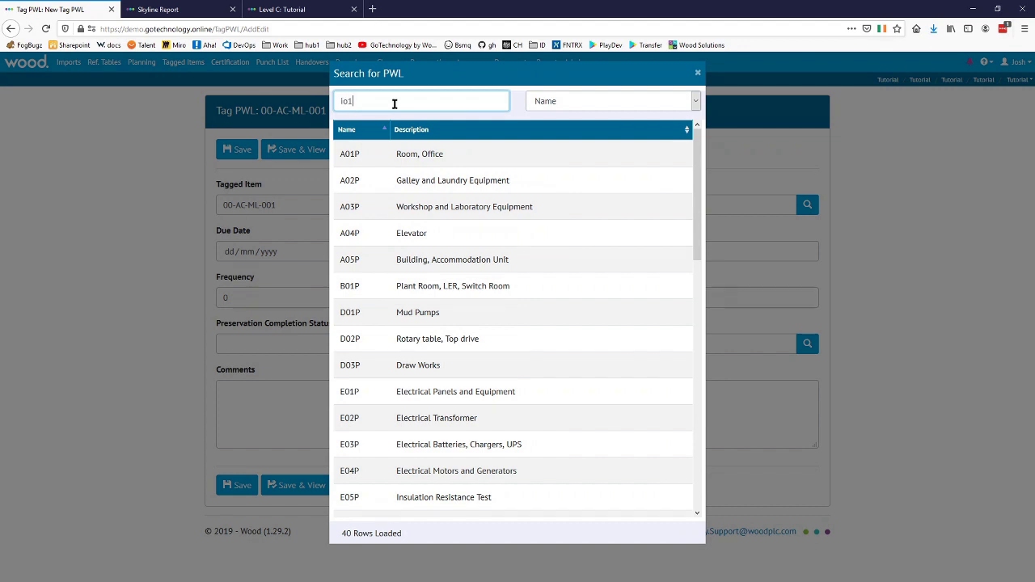
key("BackSpace")
key("BackSpace")
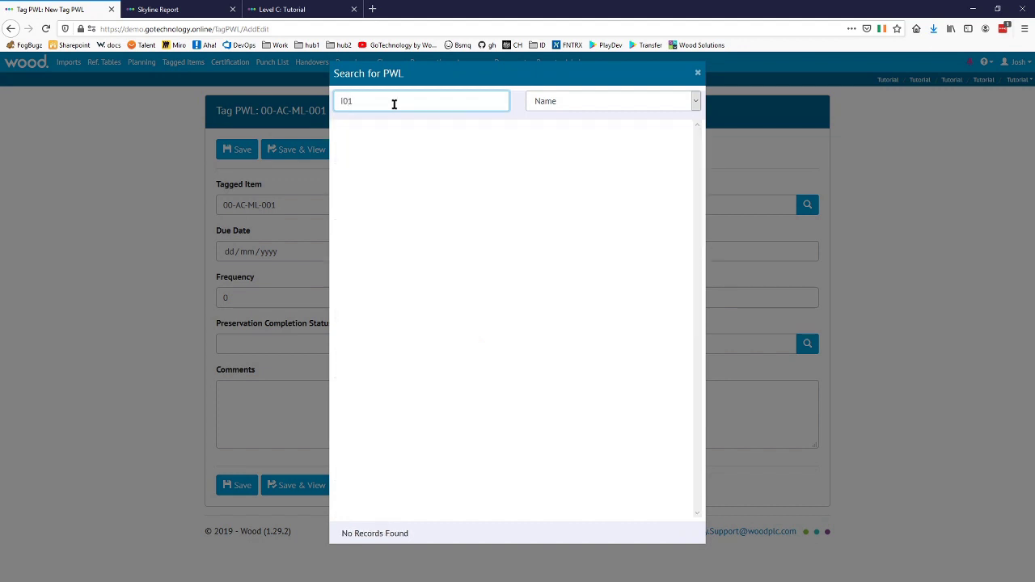
type("01")
left_click(403, 153)
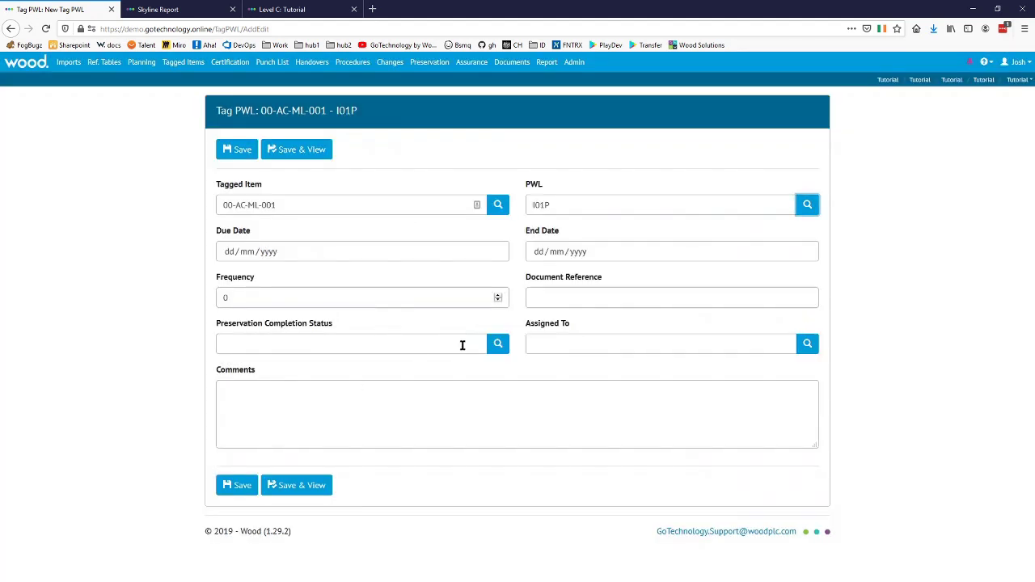
Set the frequency to 14 and the due date to 30/04/2020, leave the end date blank, and save and view the Tag PWL.
left_click(261, 299)
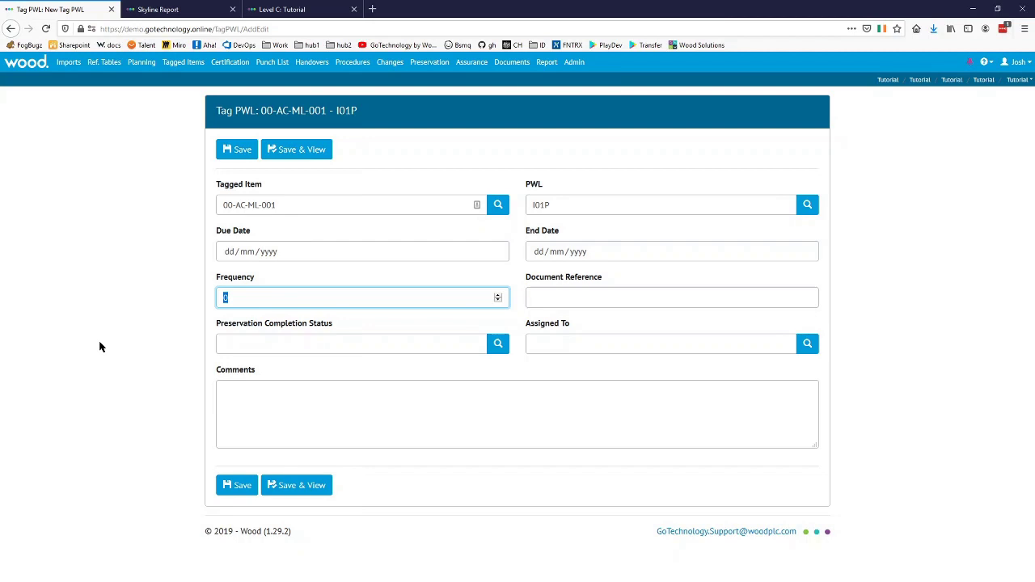
left_click(315, 253)
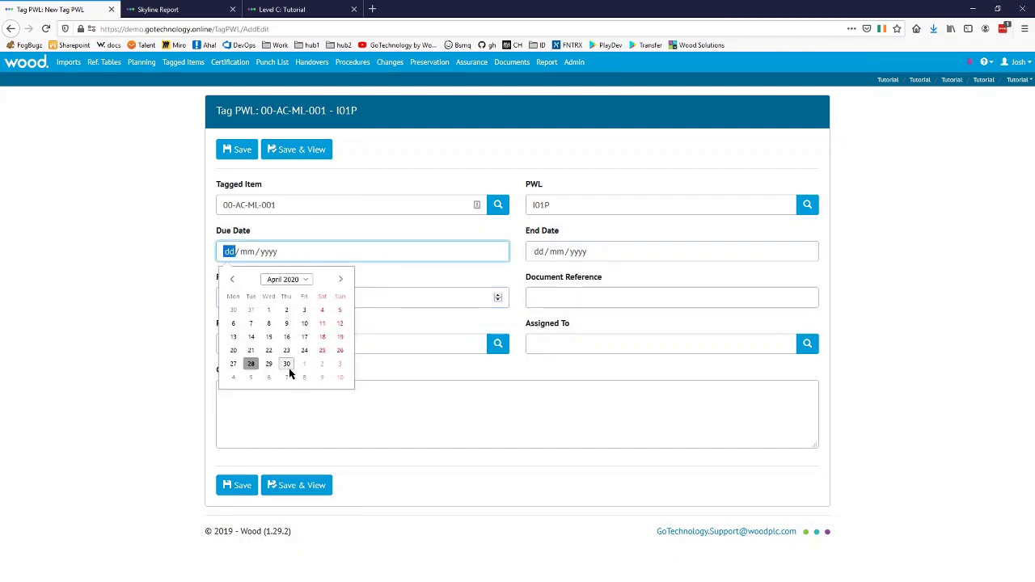
left_click(285, 364)
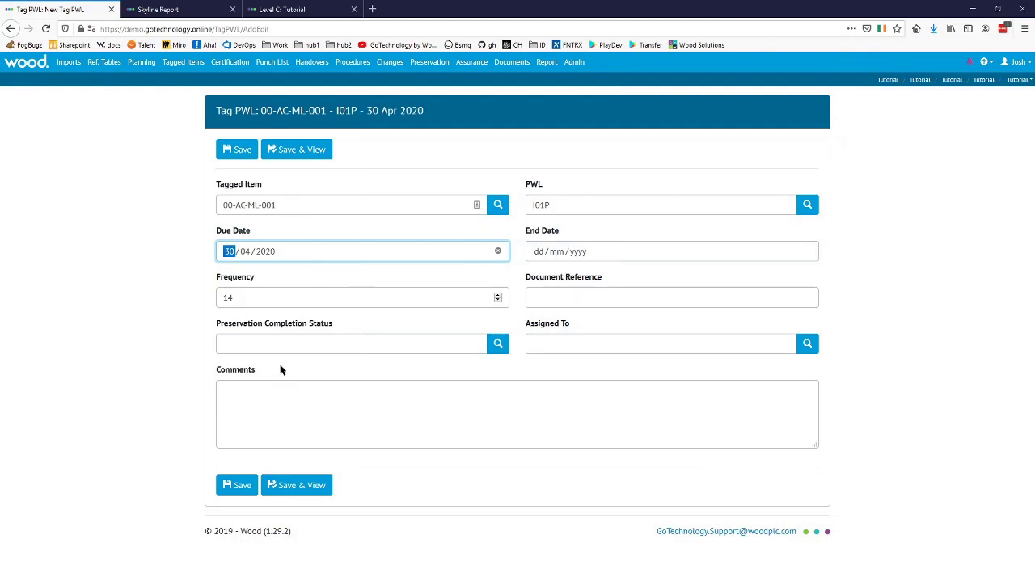
left_click(591, 253)
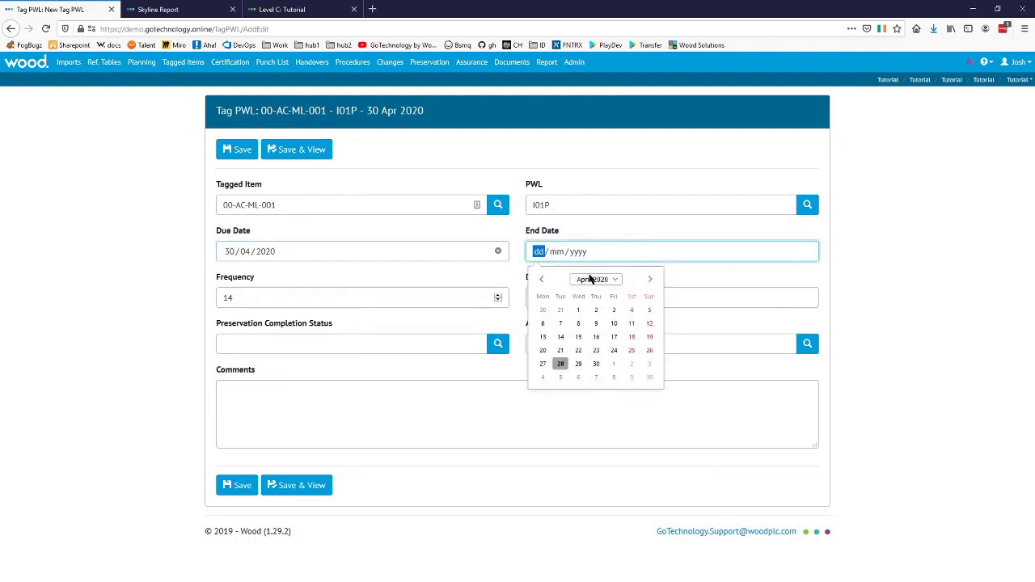
left_click(650, 280)
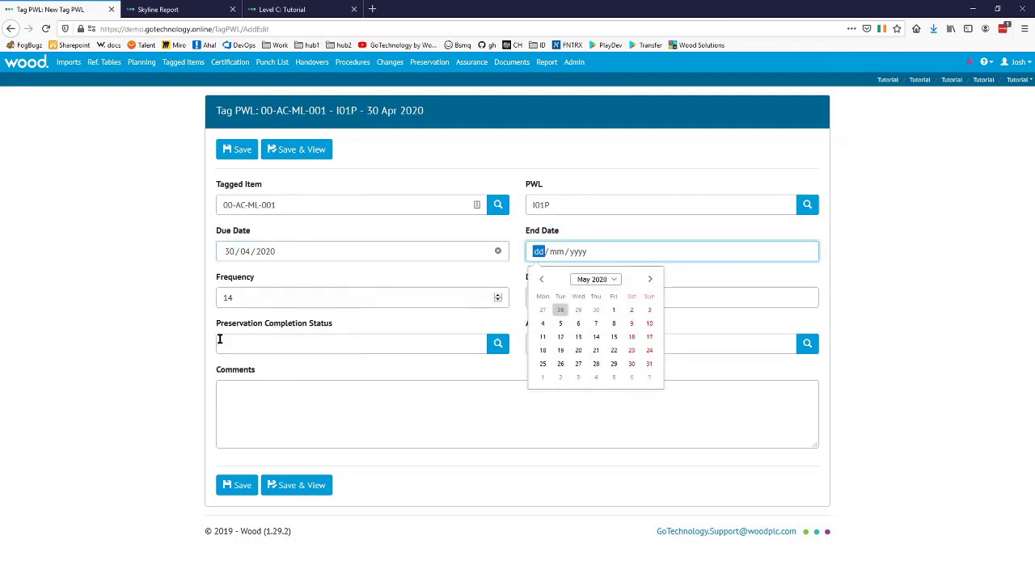
left_click(173, 339)
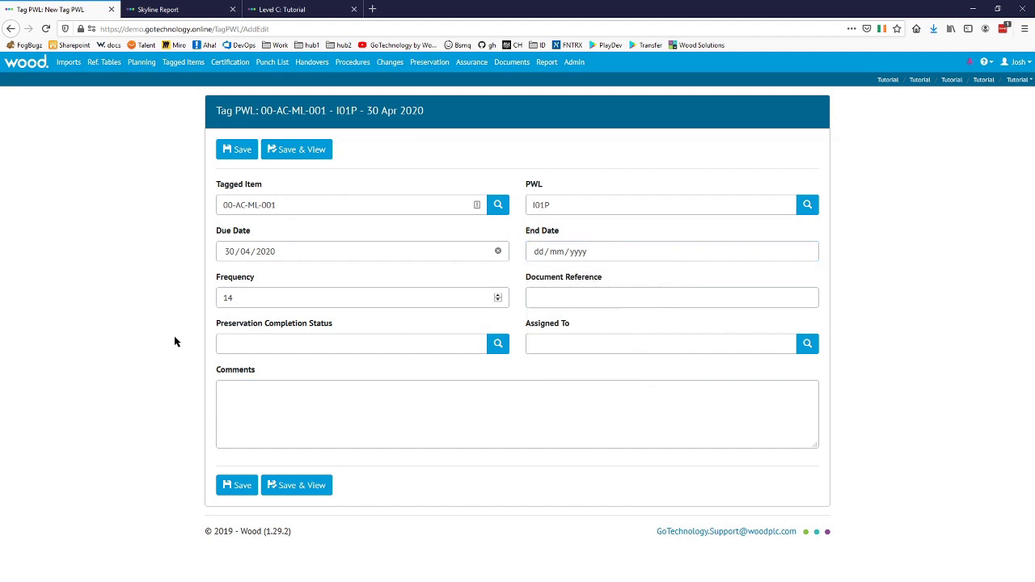
left_click(294, 487)
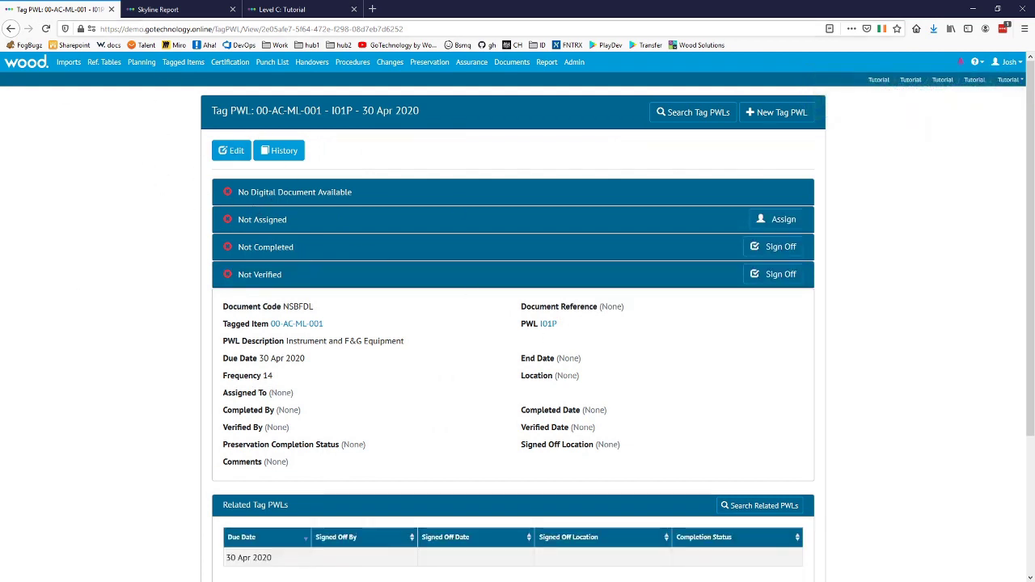
Reload the Skyline report and set its report group to Tag PWL to examine the updated preservation schedule.
left_click(160, 9)
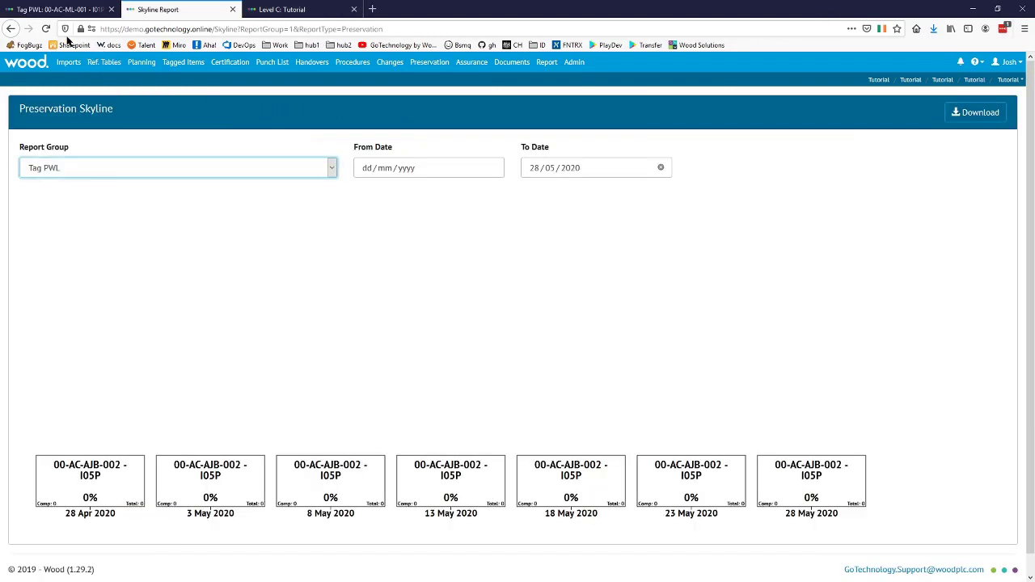
left_click(46, 29)
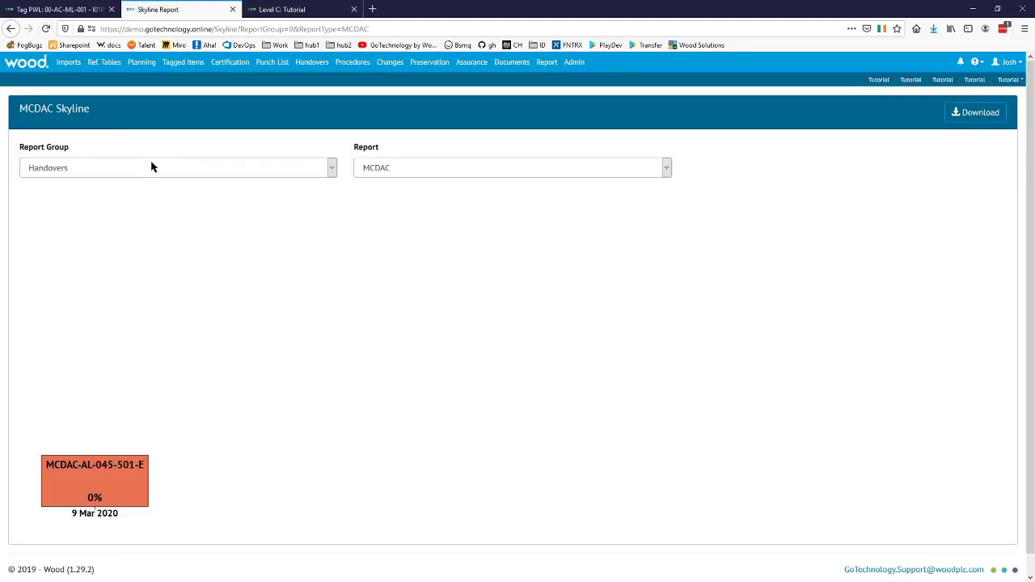
left_click(151, 167)
left_click(112, 216)
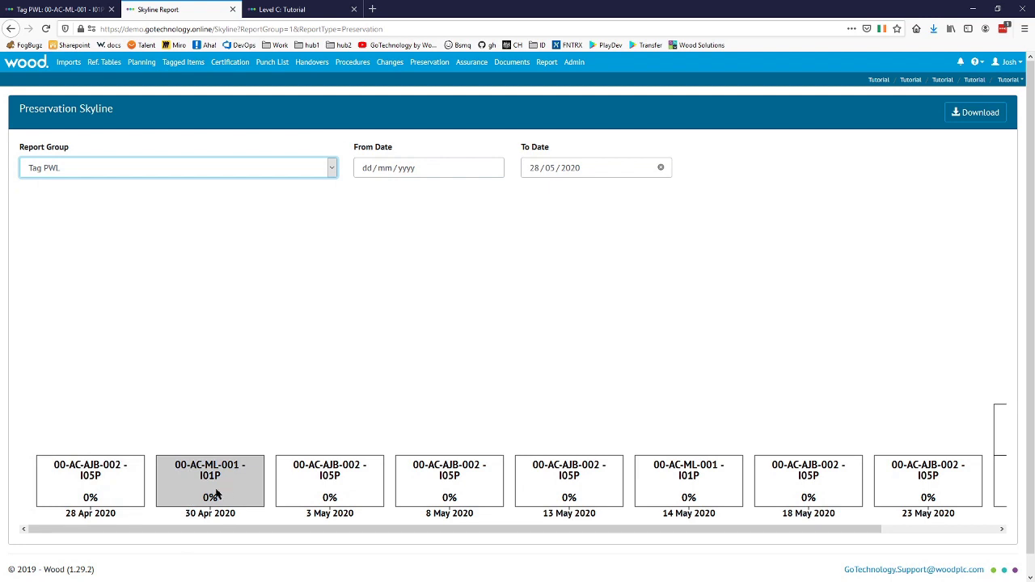
Examine the Tag PWL schedule in the Skyline report through to its final due date.
left_click_drag(227, 534, 478, 566)
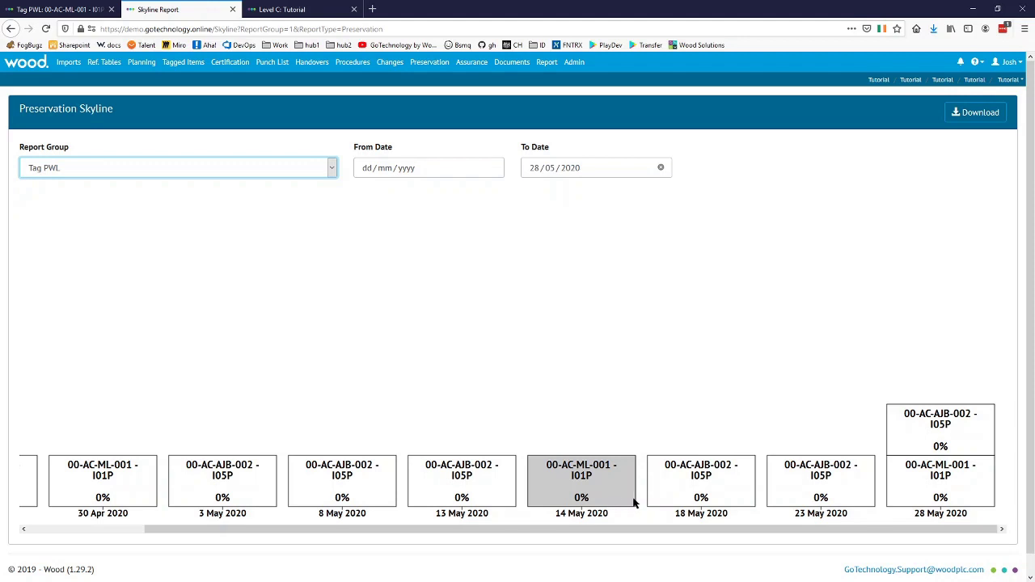
scroll(663, 533, "left", 1)
scroll(661, 534, "left", 5)
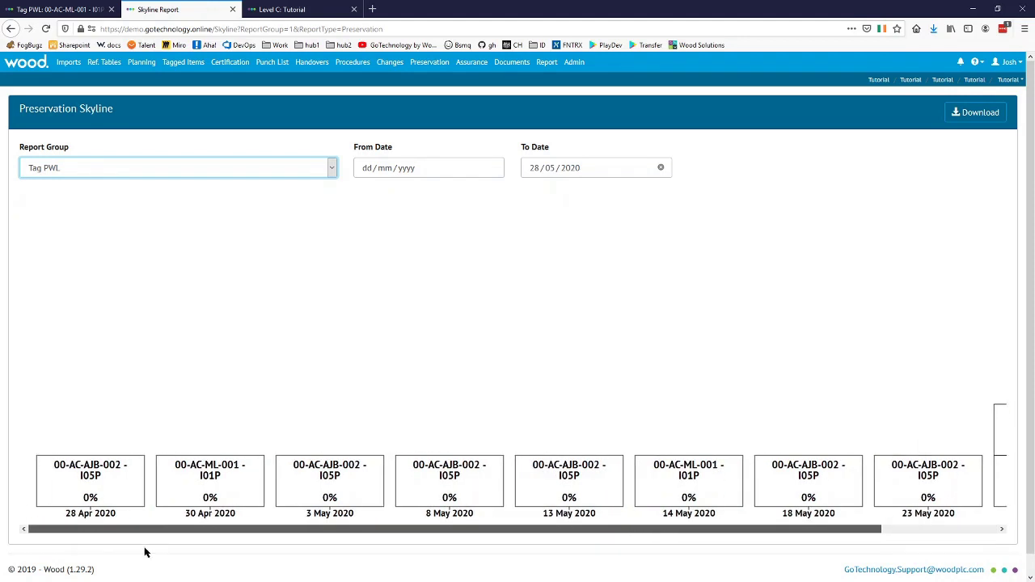
Return to the saved Tag PWL and search all Tag PWLs to review the existing records.
left_click(46, 10)
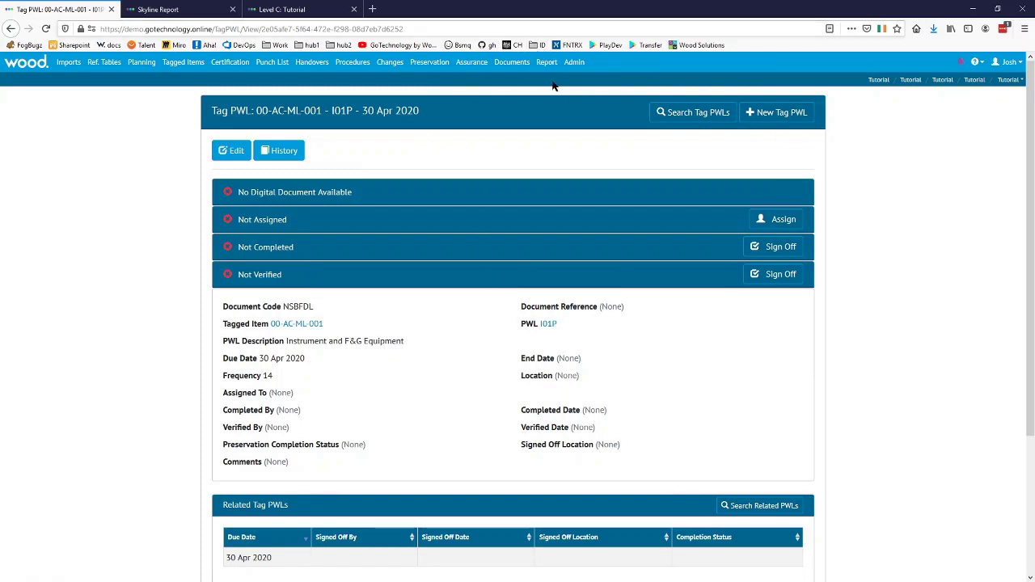
left_click(688, 120)
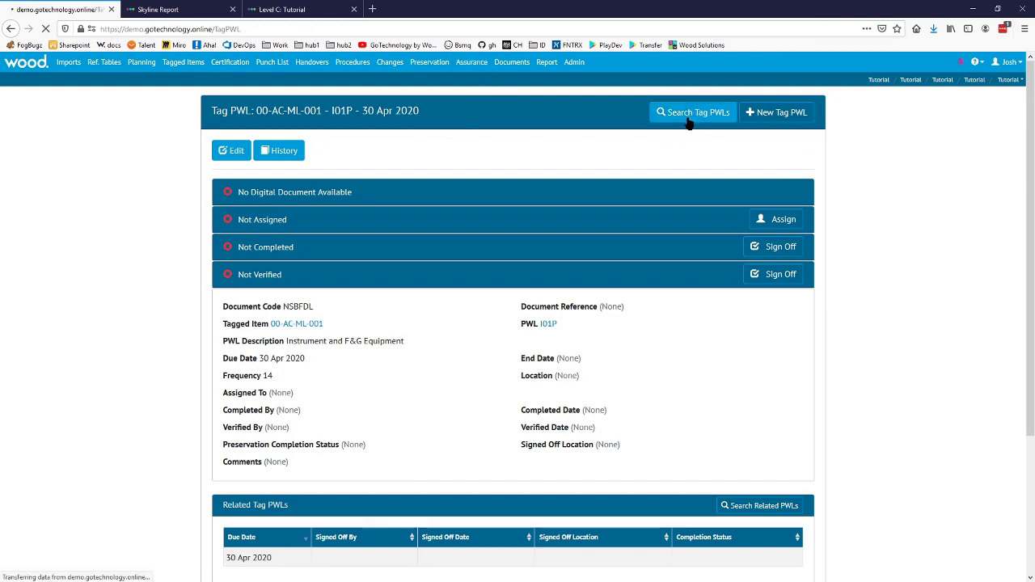
scroll(633, 205, "down", 3)
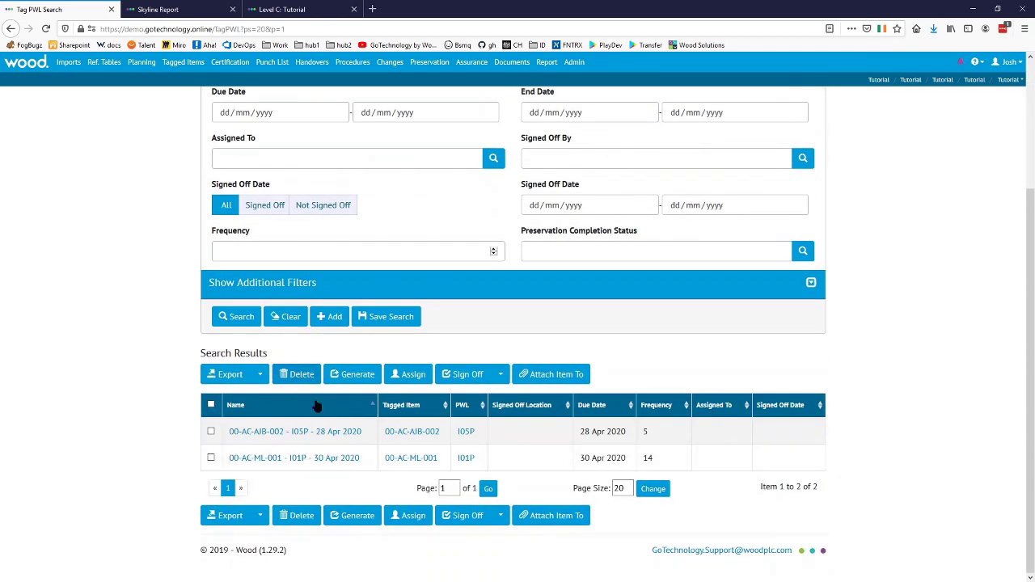
left_click(153, 9)
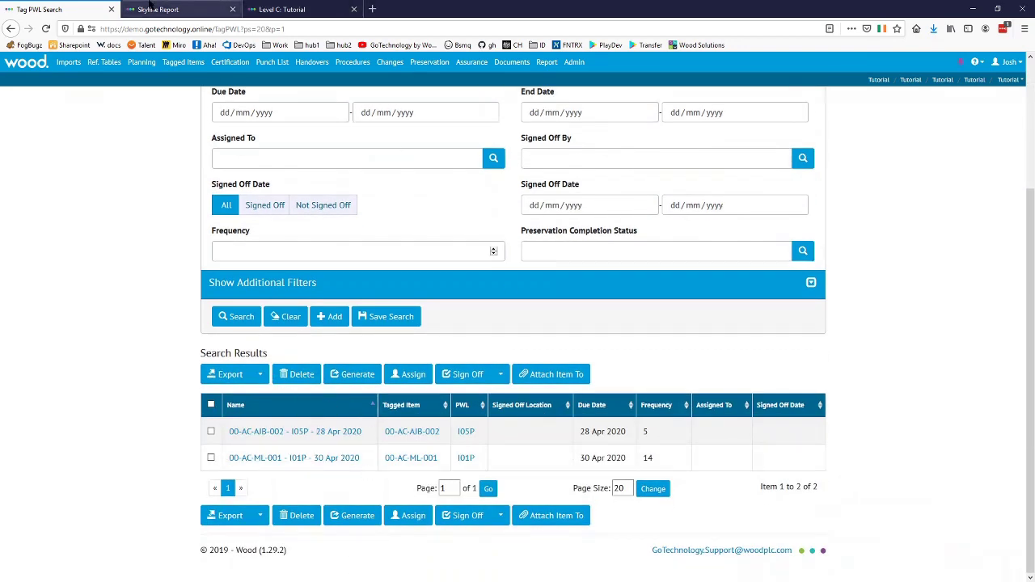
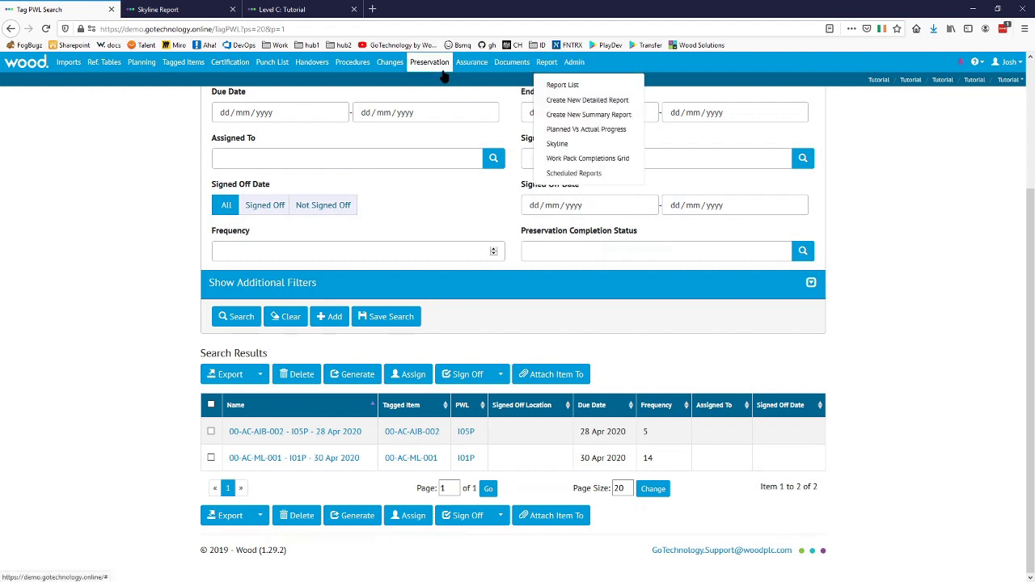
Open the preservation Look Ahead in a separate browser tab and review its upcoming due dates and search filters.
mouse_move(444, 74)
middle_click(467, 101)
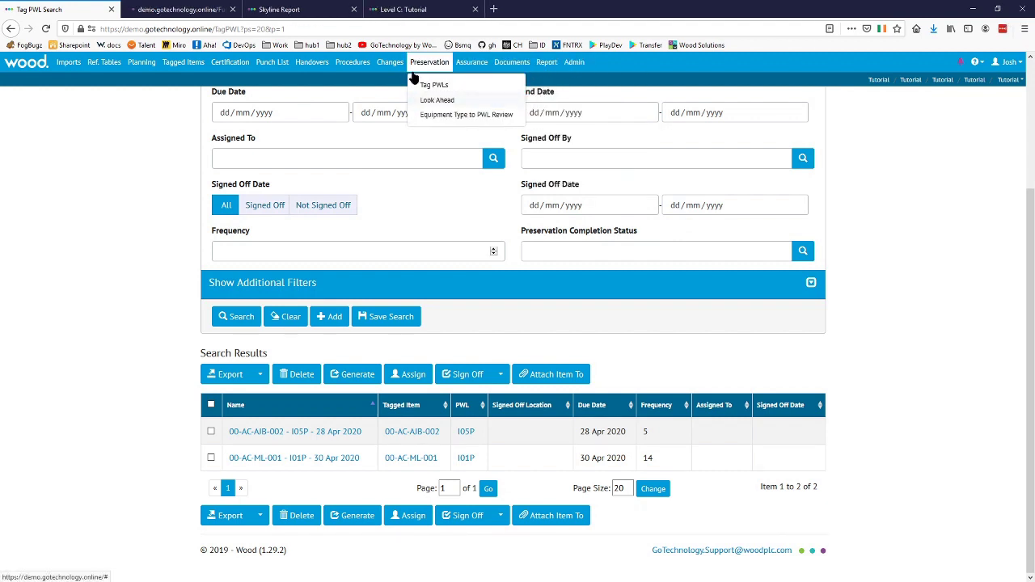
left_click(168, 8)
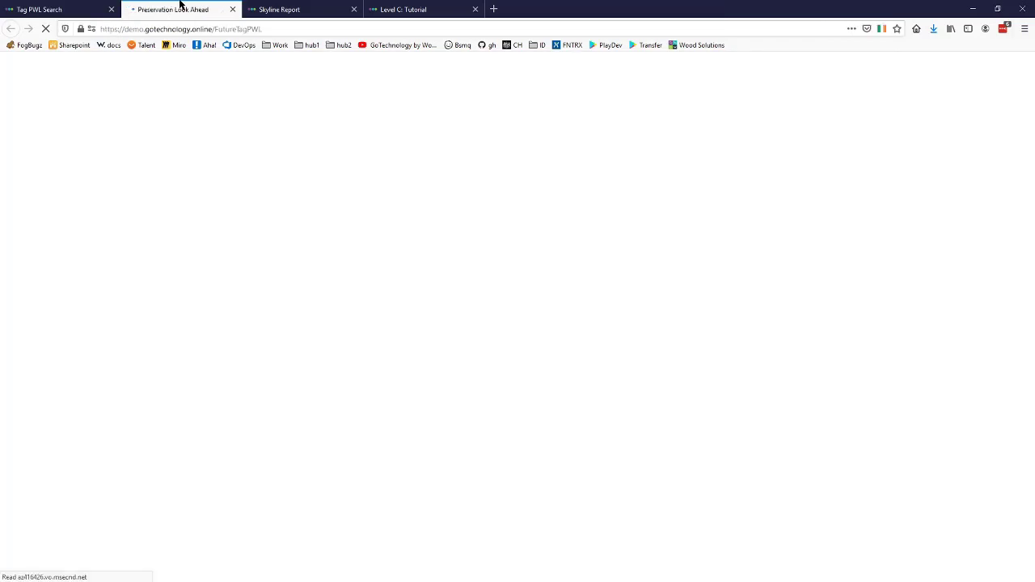
scroll(331, 260, "down", 1)
scroll(334, 256, "down", 5)
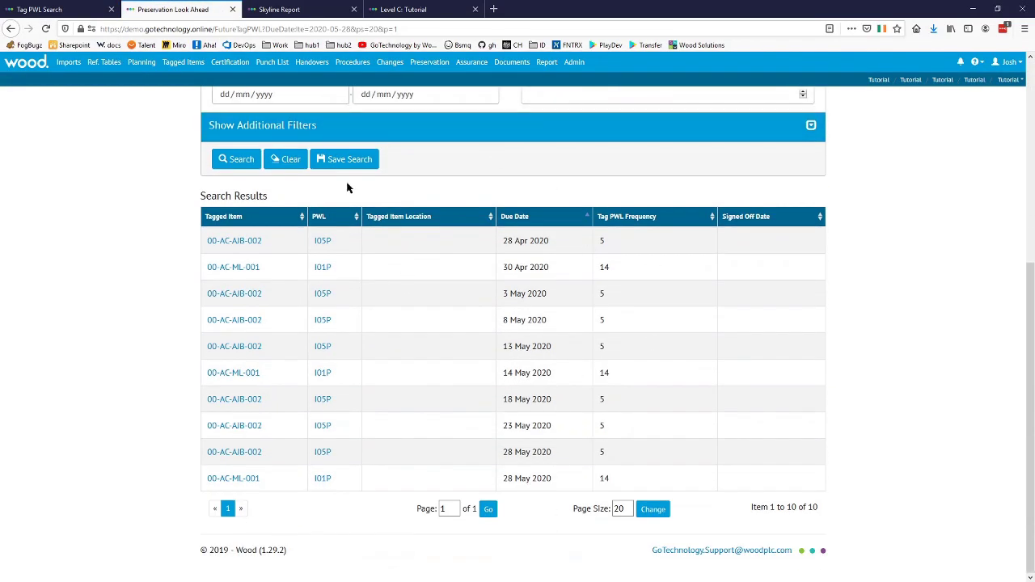
scroll(379, 413, "up", 3)
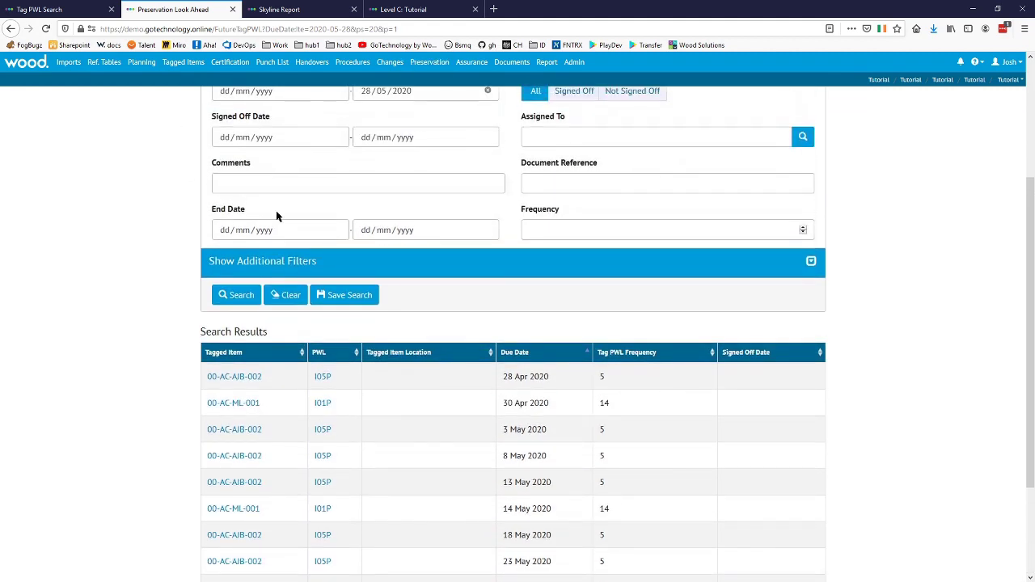
Edit the I05P Tag PWL for 00-AC-AJB-002 and set its end date to 15/05/2020.
key("ctrl+Page_Up")
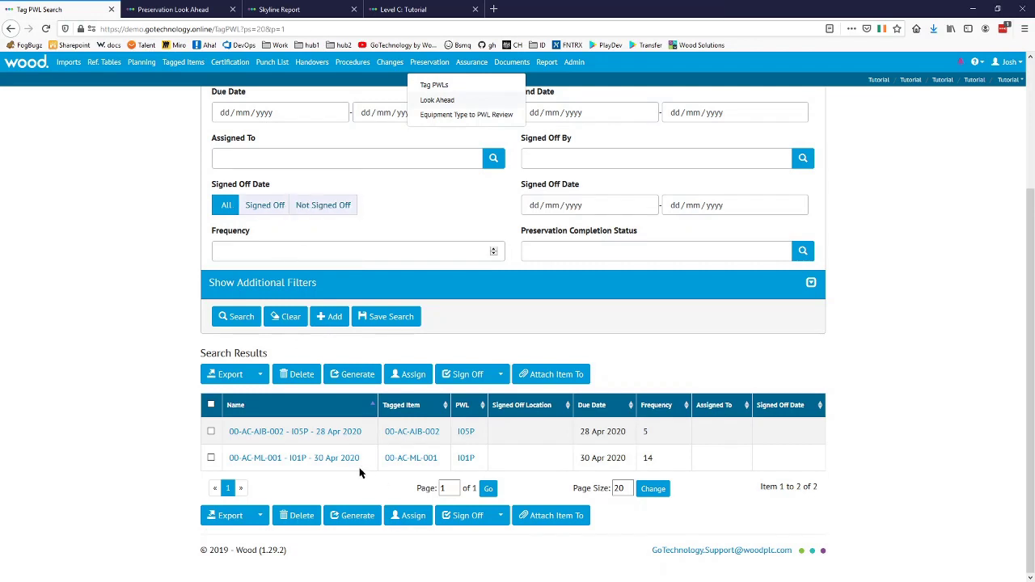
left_click(351, 434)
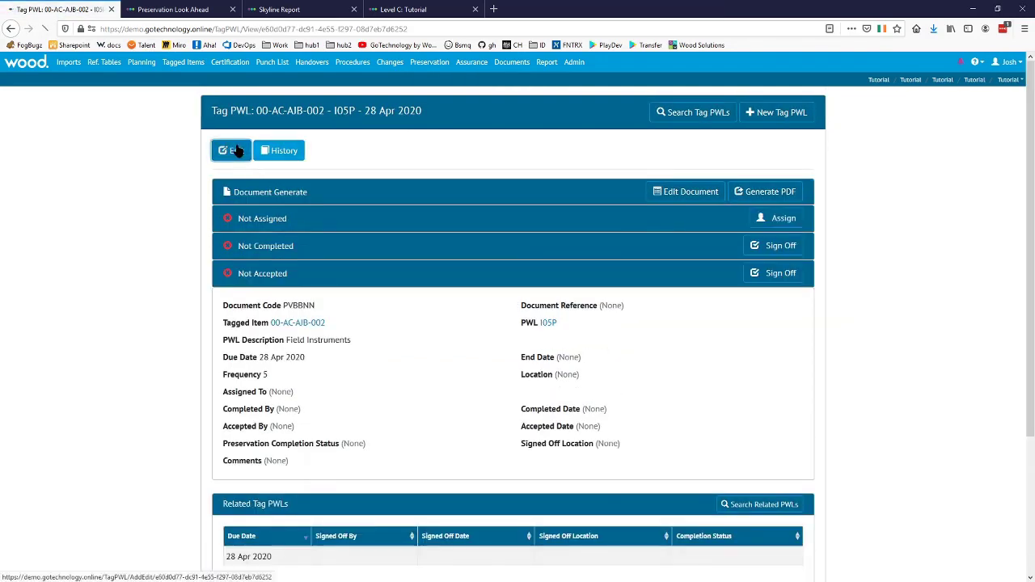
left_click(237, 146)
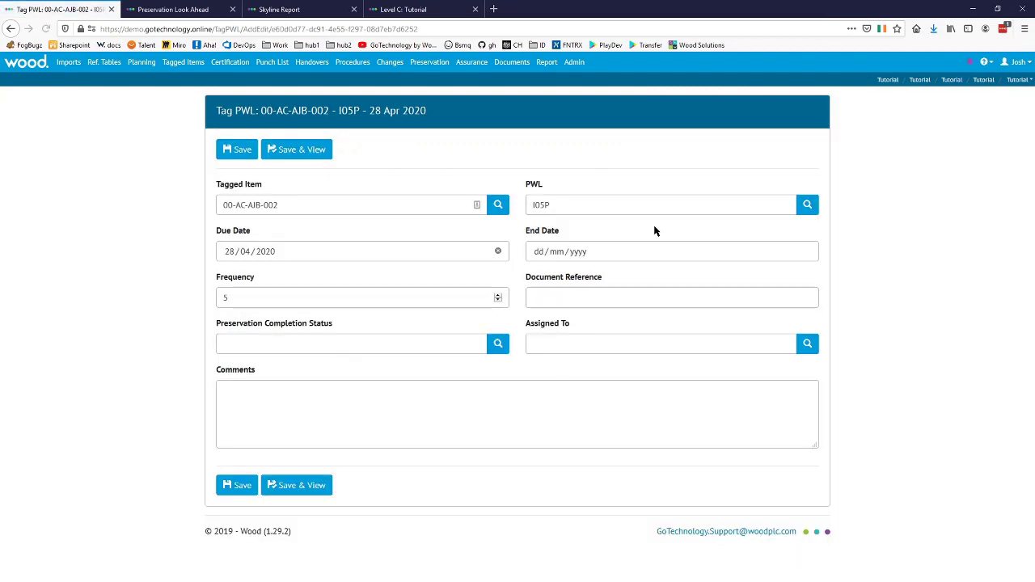
left_click(608, 253)
left_click(646, 279)
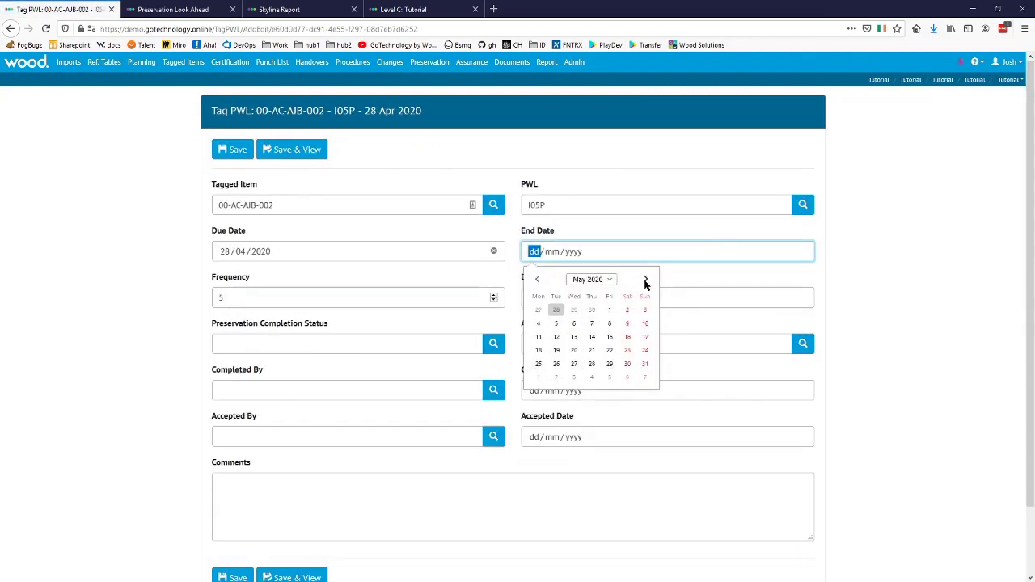
left_click(608, 337)
Check the existing Skyline schedule up to its last date, and save and view the edited Tag PWL.
left_click(308, 9)
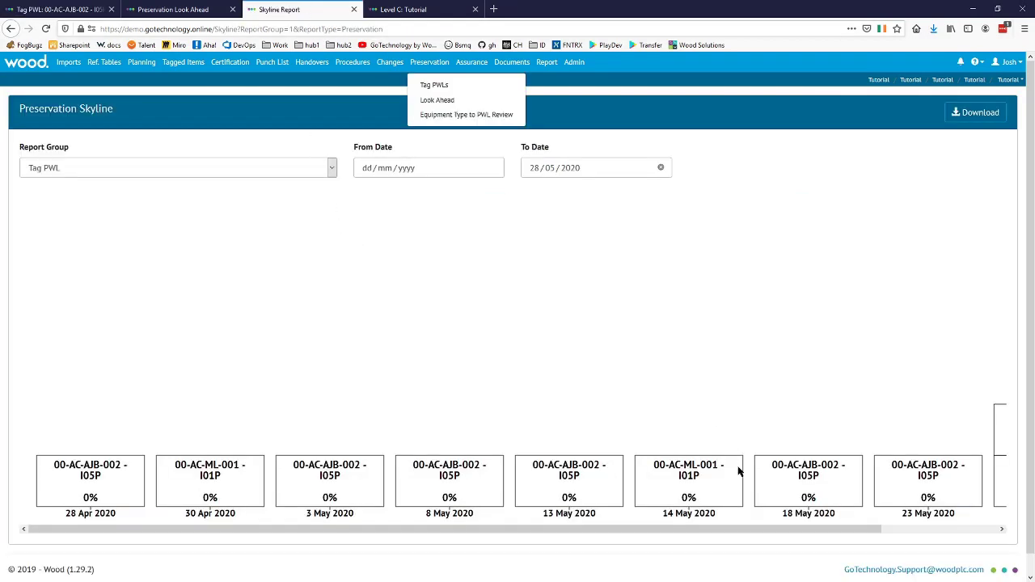
left_click_drag(741, 529, 890, 532)
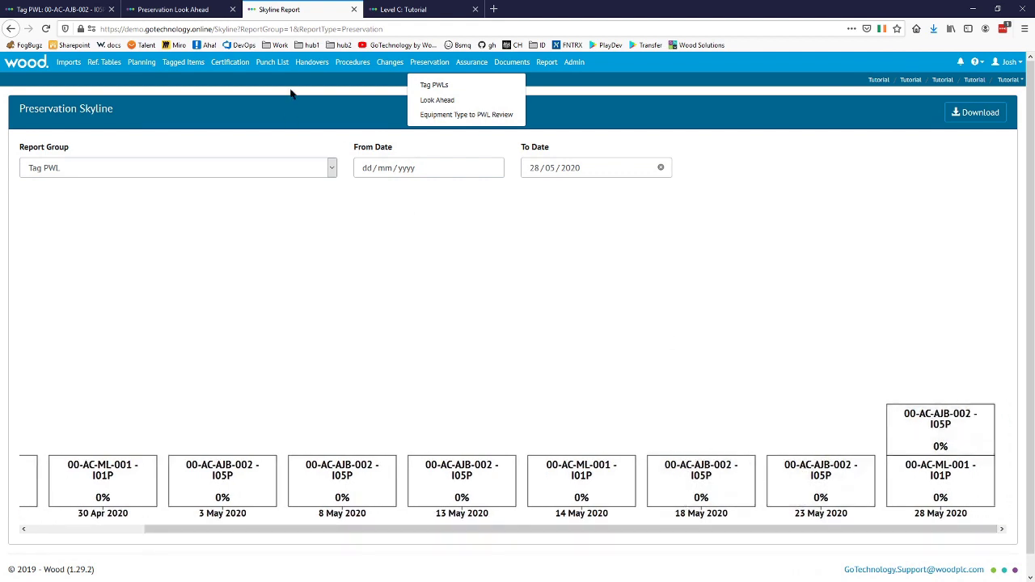
left_click(159, 12)
left_click(57, 9)
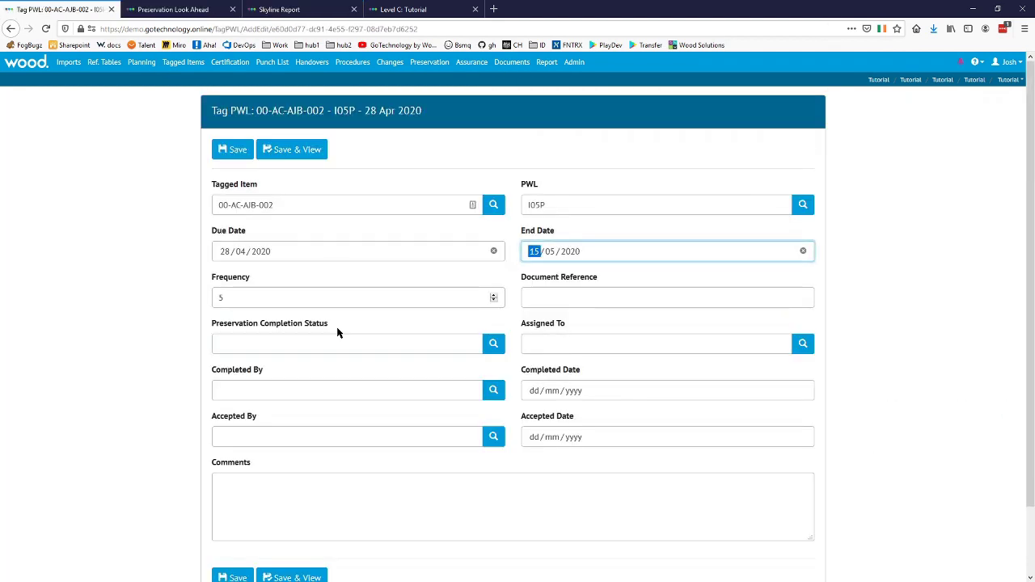
left_click(292, 154)
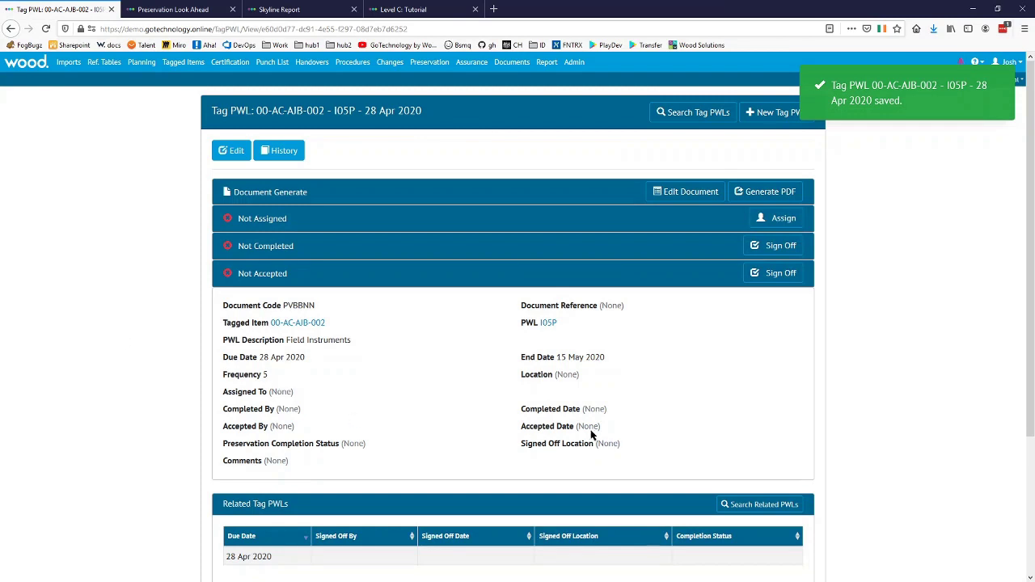
Reload the Skyline report for the Tag PWL group to check how the new end date affects the schedule.
left_click(275, 9)
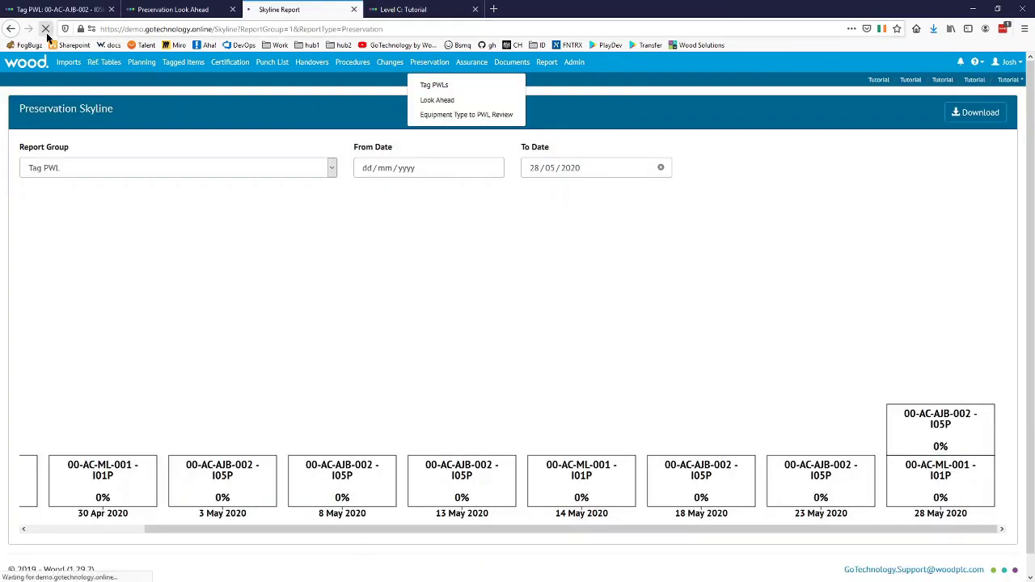
left_click(110, 168)
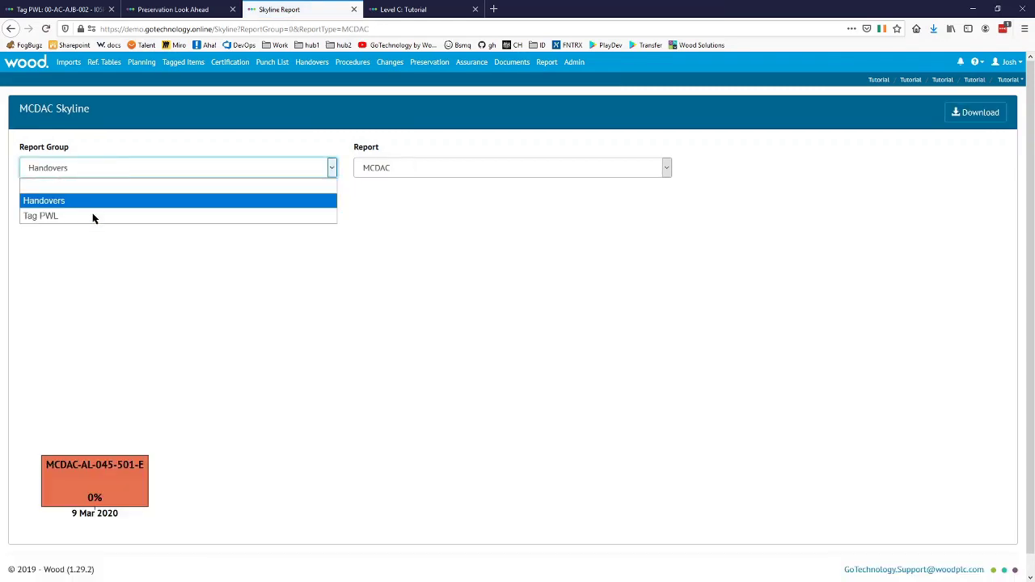
left_click(92, 216)
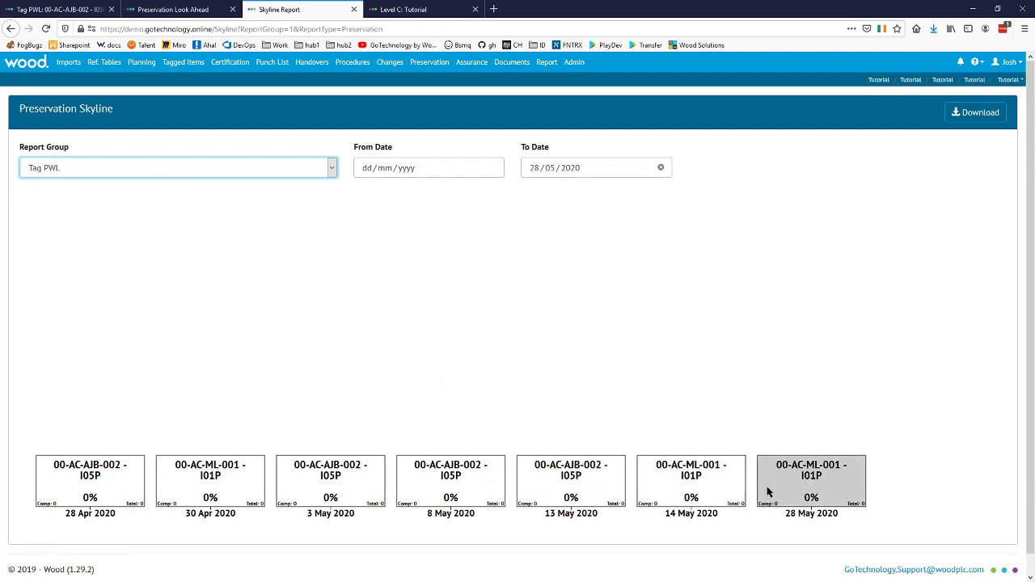
Extend the Skyline report's To Date to 25/06/2020 and review the schedule across the longer period.
left_click(617, 167)
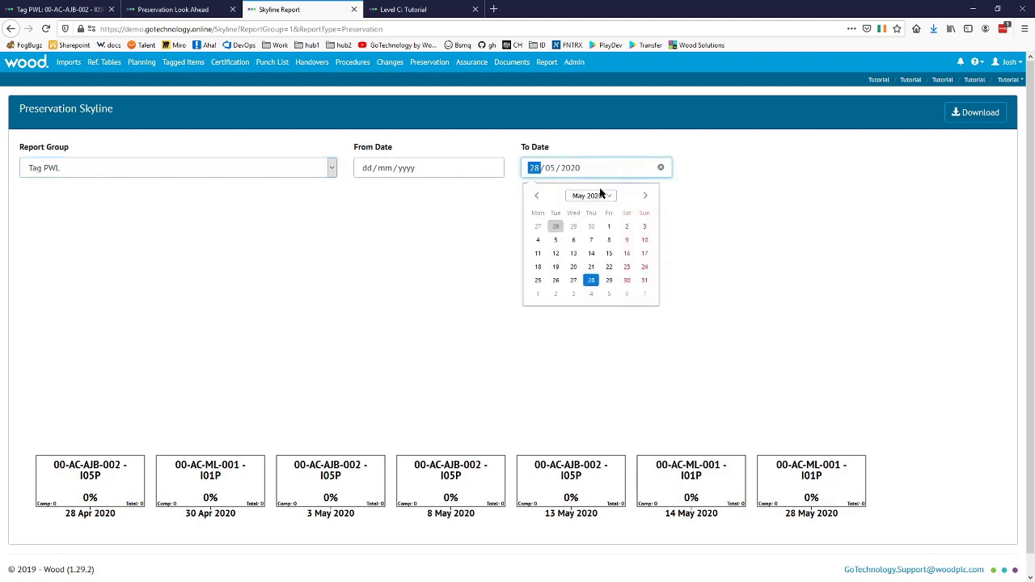
left_click(644, 196)
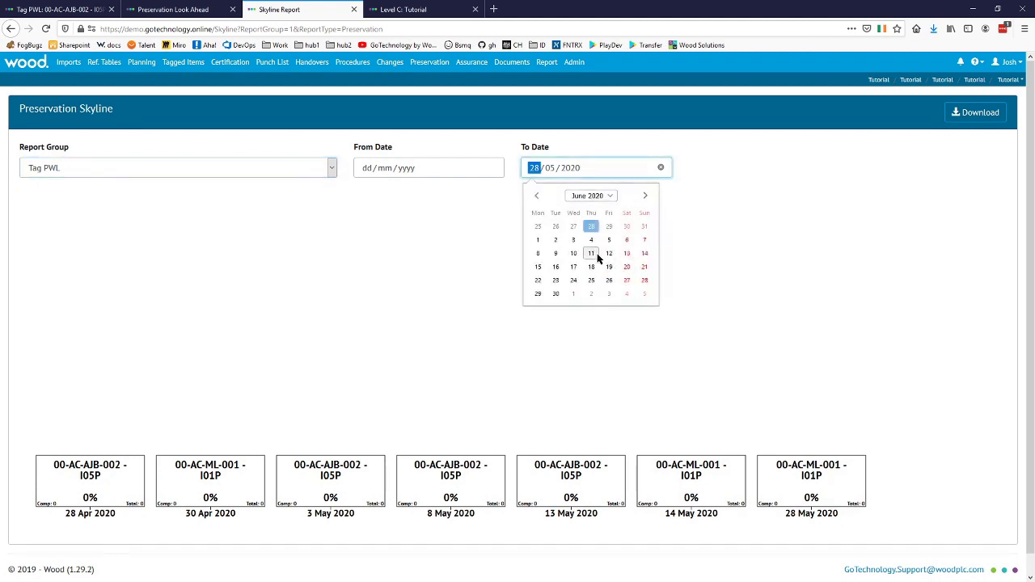
left_click(591, 282)
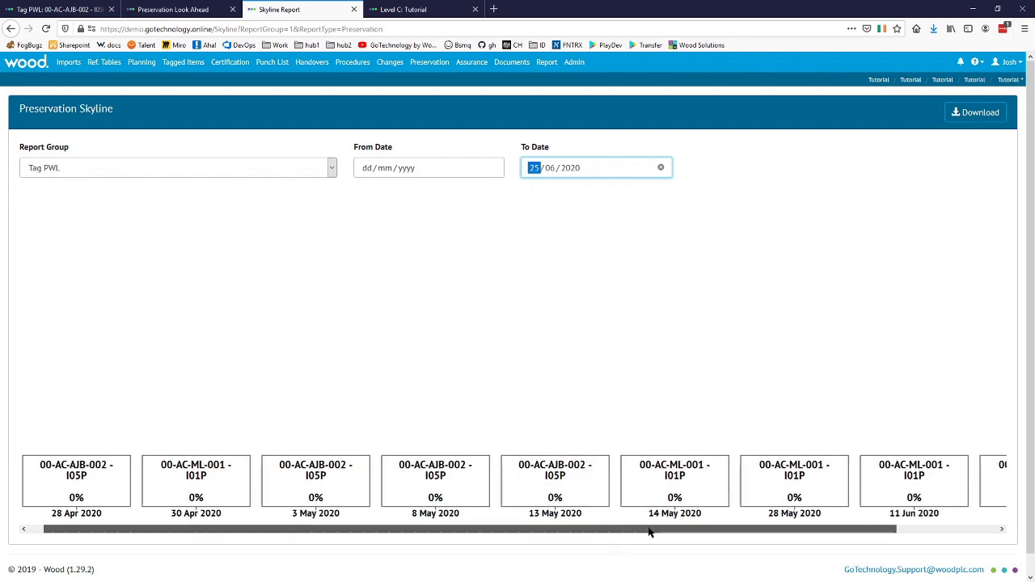
left_click_drag(647, 529, 866, 532)
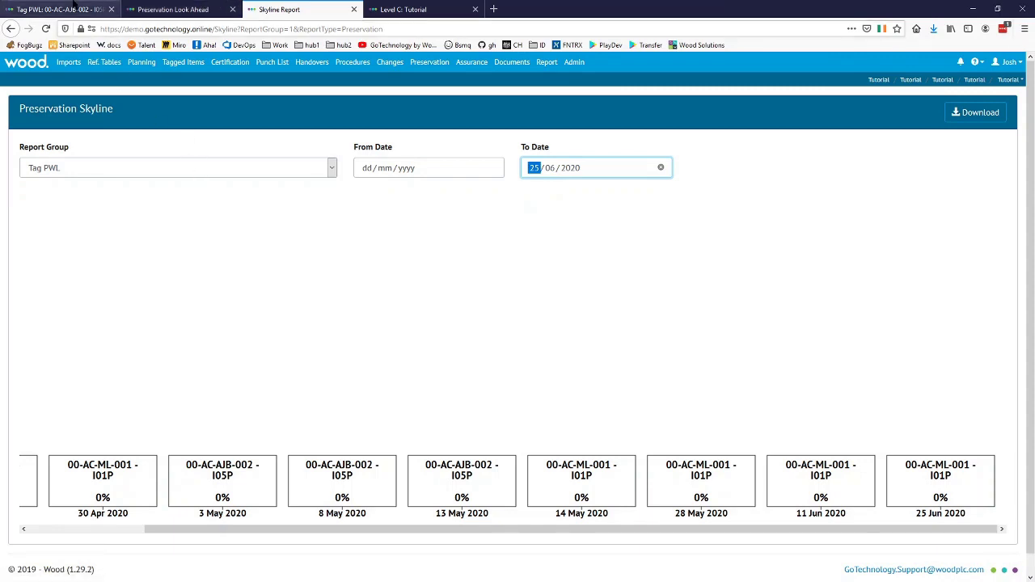
left_click(118, 530)
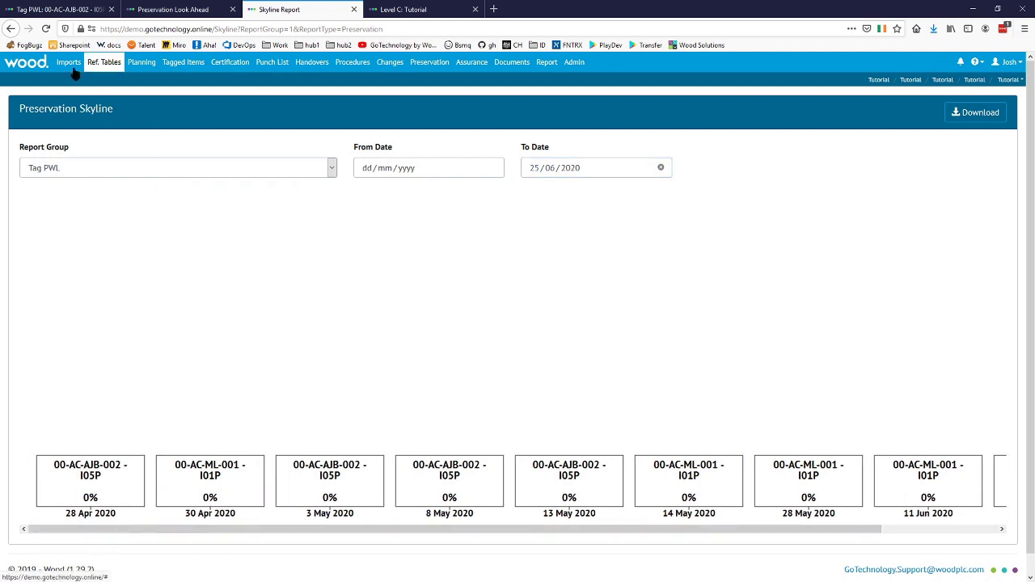
Open the Preservation Completion Statuses reference table in a separate browser tab and start a new status.
left_click(118, 64)
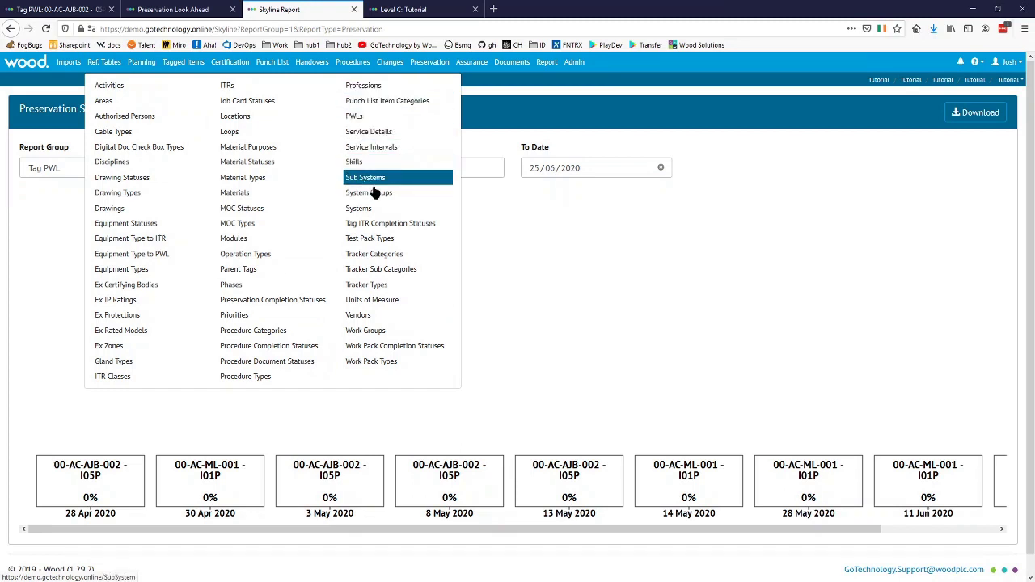
middle_click(280, 304)
left_click(429, 9)
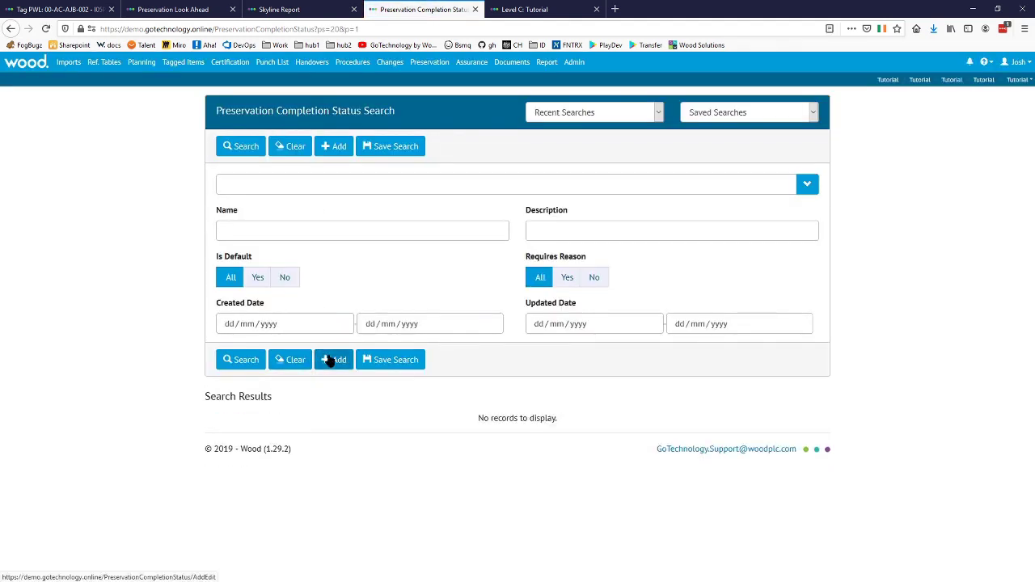
left_click(334, 359)
left_click(325, 152)
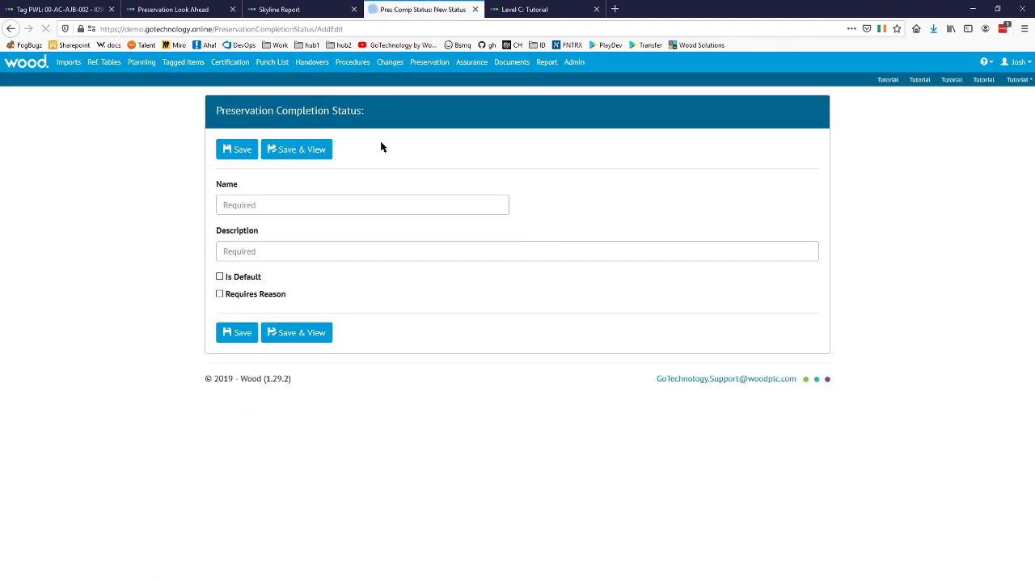
Name the status Complete with the description Completed Successfully, make it the default, and save and view it.
left_click(280, 203)
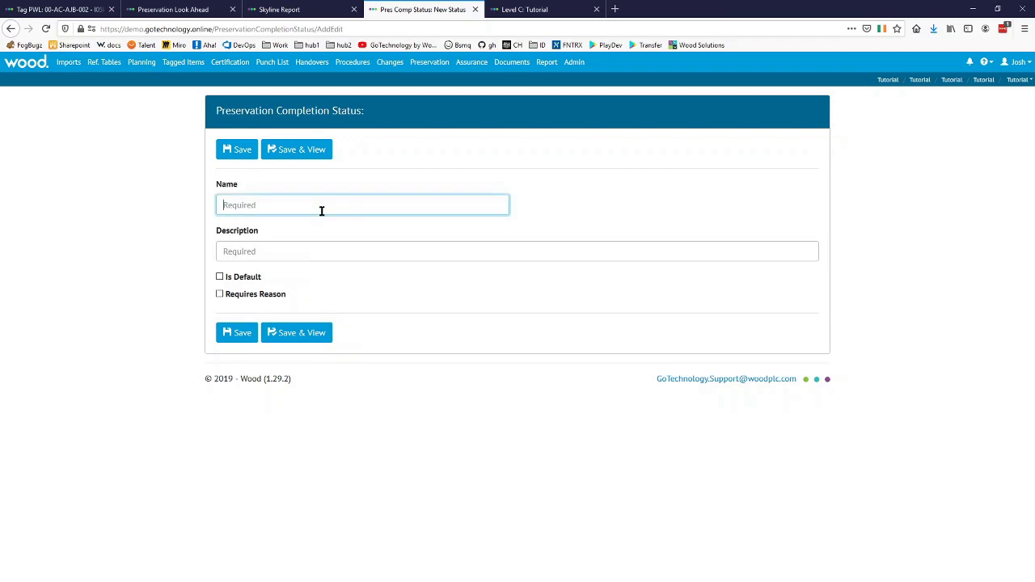
type("Complete")
left_click(282, 249)
type("Co")
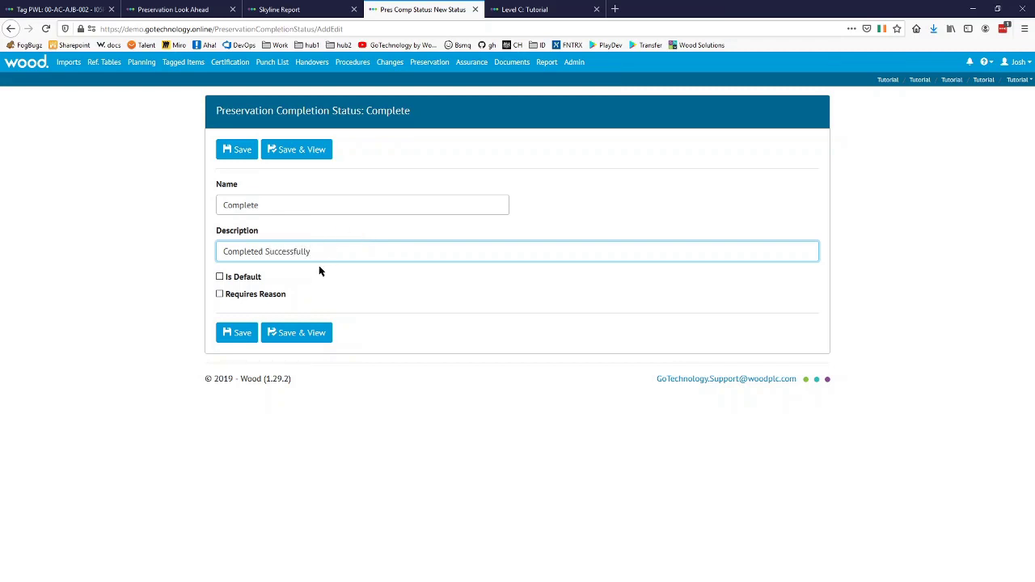
left_click(249, 280)
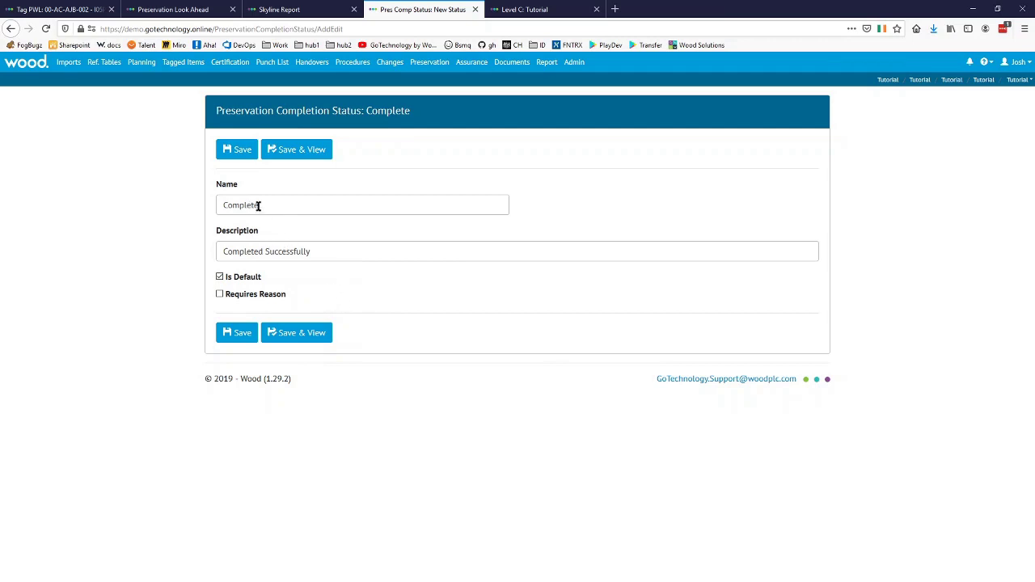
left_click(305, 335)
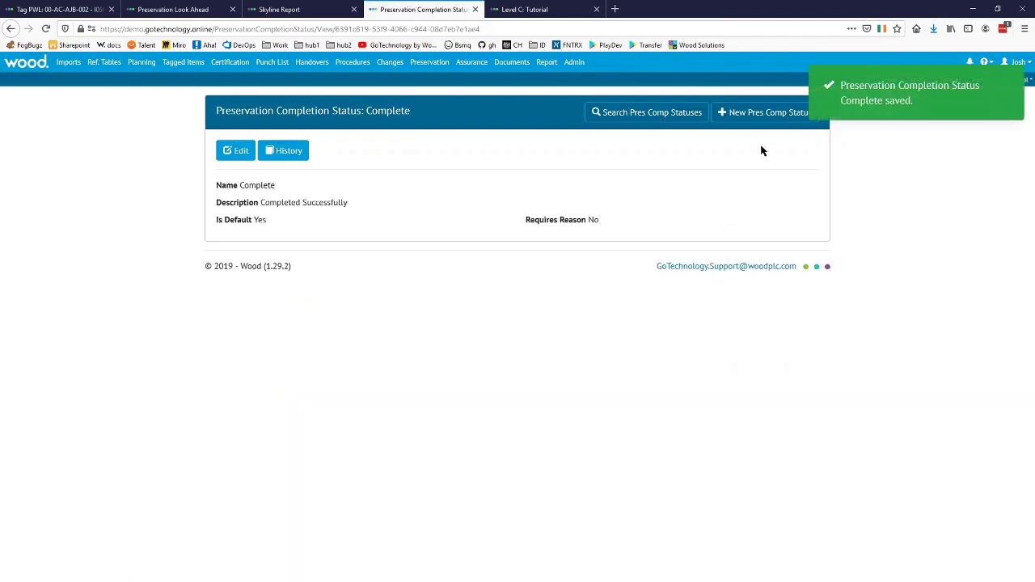
Create a second completion status named Incomplete, described as "Not completed successfully. Please add reason.", make it require a reason, and save and view it.
left_click(754, 123)
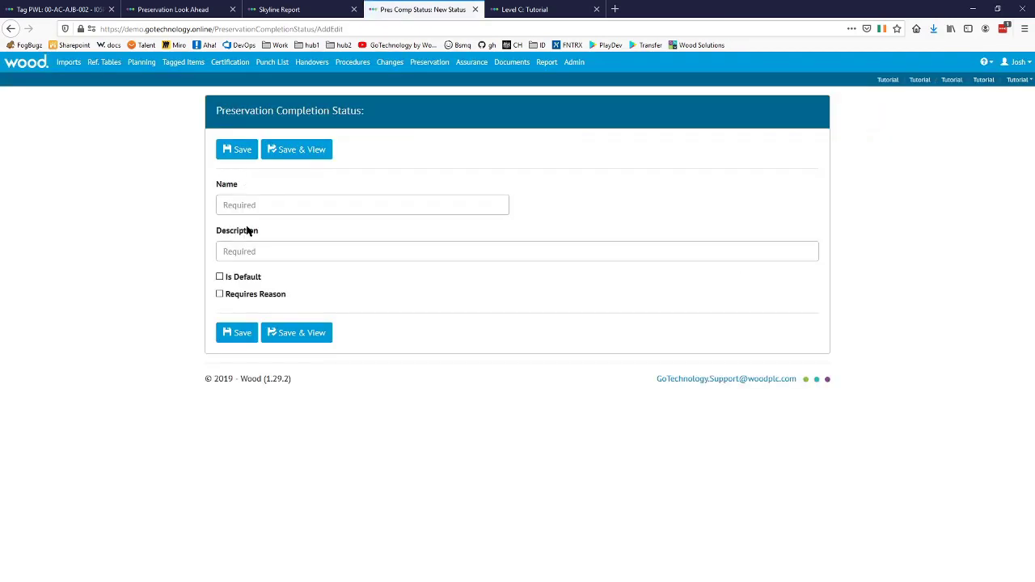
type("Incomplete")
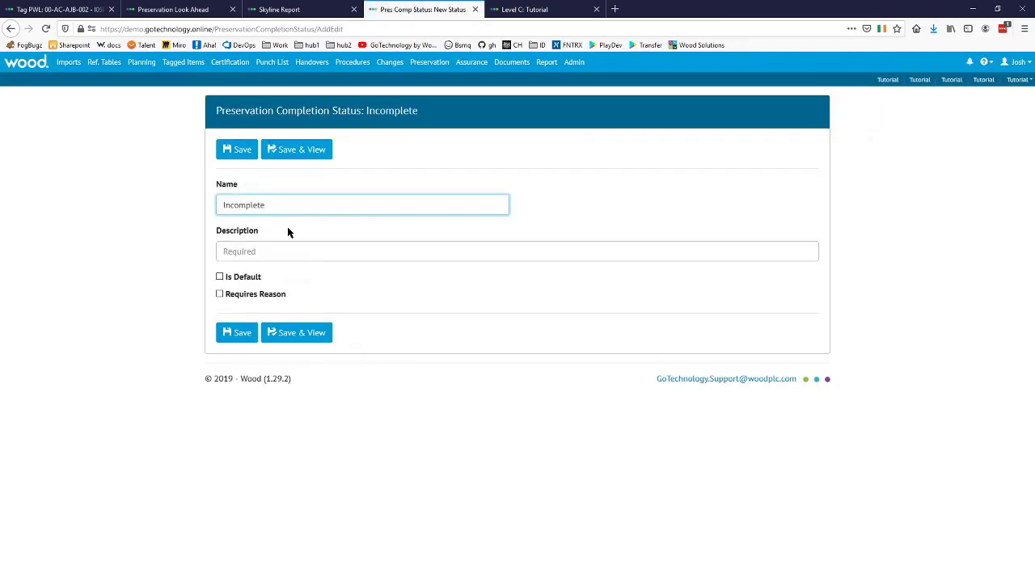
key("Tab")
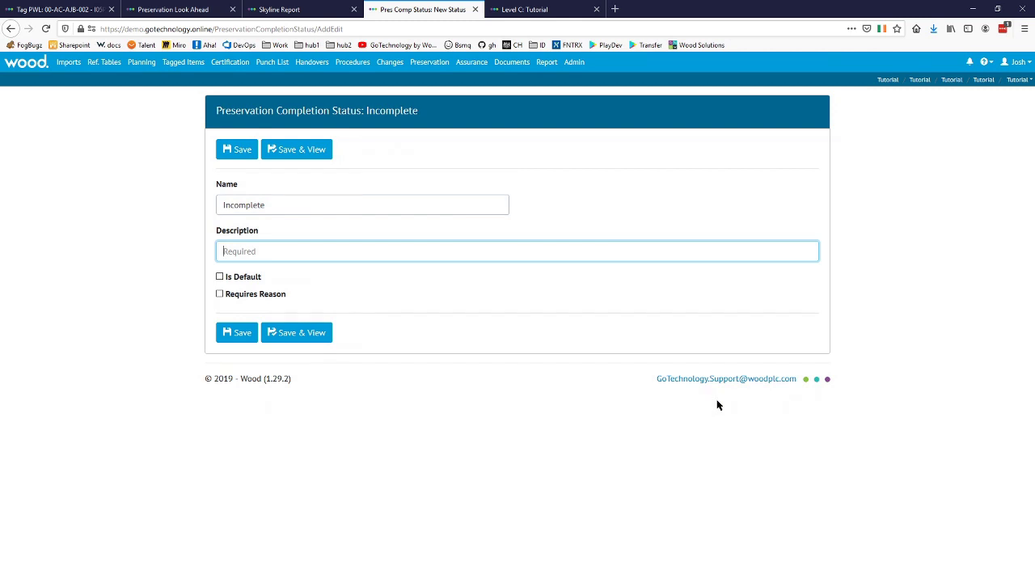
type("I")
key("BackSpace")
type("Not")
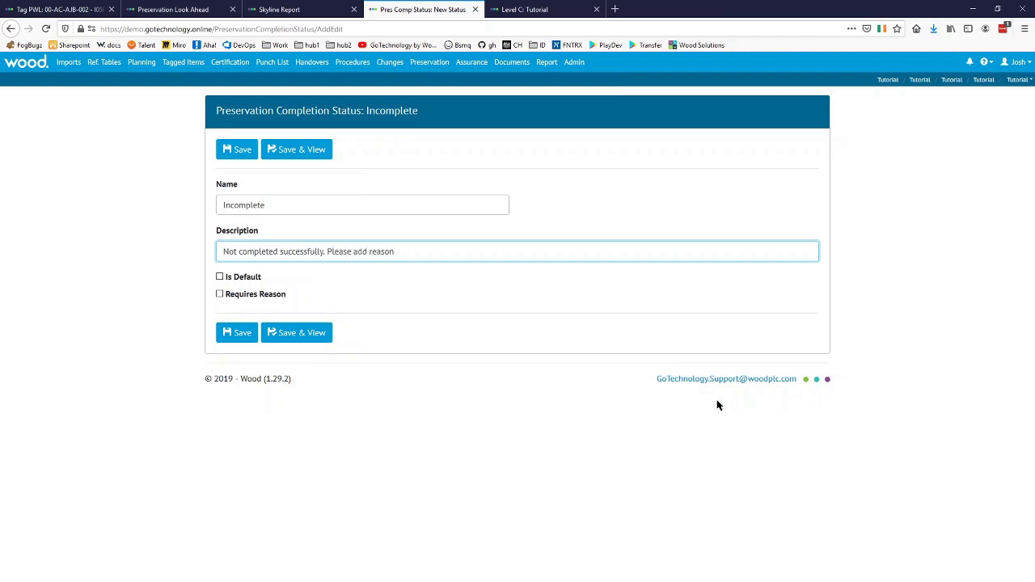
left_click(236, 297)
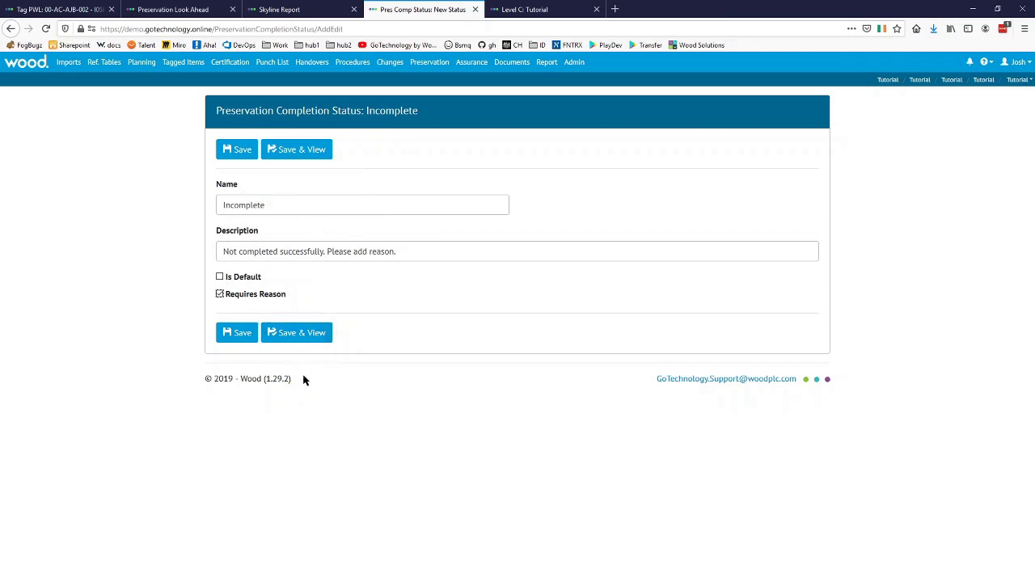
left_click(321, 333)
Return to the 00-AC-AJB-002 - I05P - 28 Apr 2020 Tag PWL and choose the authorised person to assign it to.
left_click(83, 9)
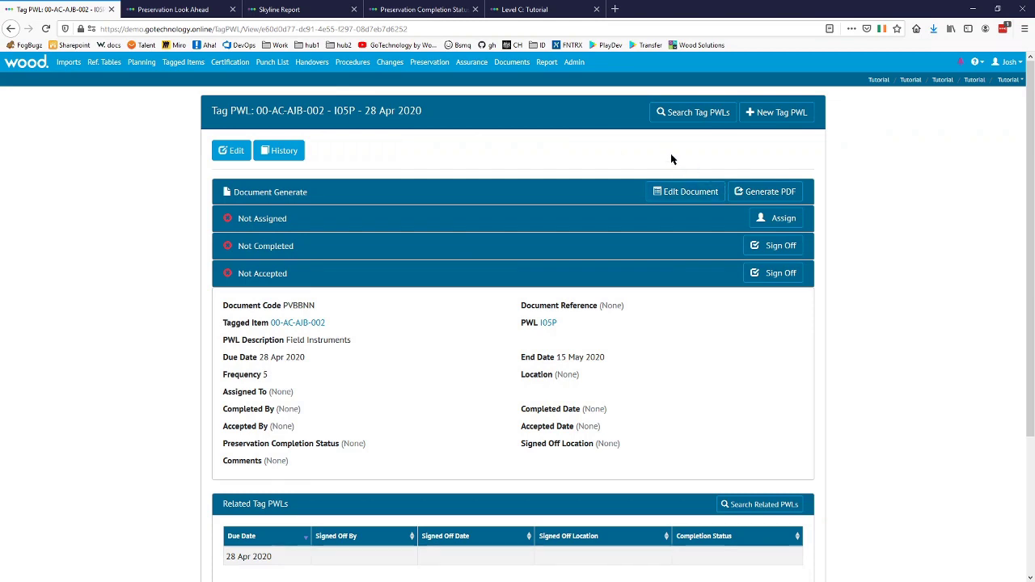
scroll(730, 145, "down", 3)
scroll(771, 193, "up", 3)
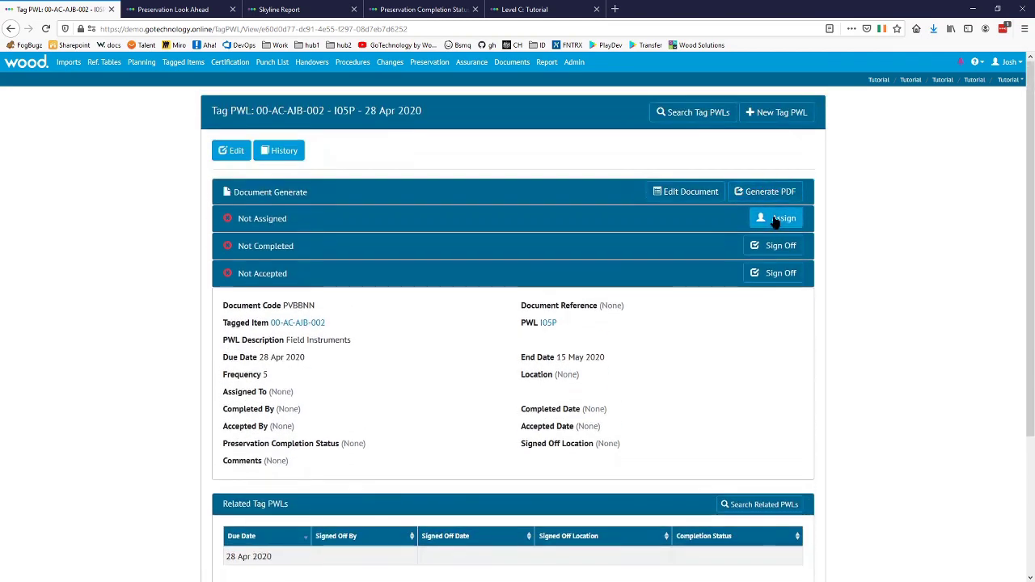
left_click(776, 218)
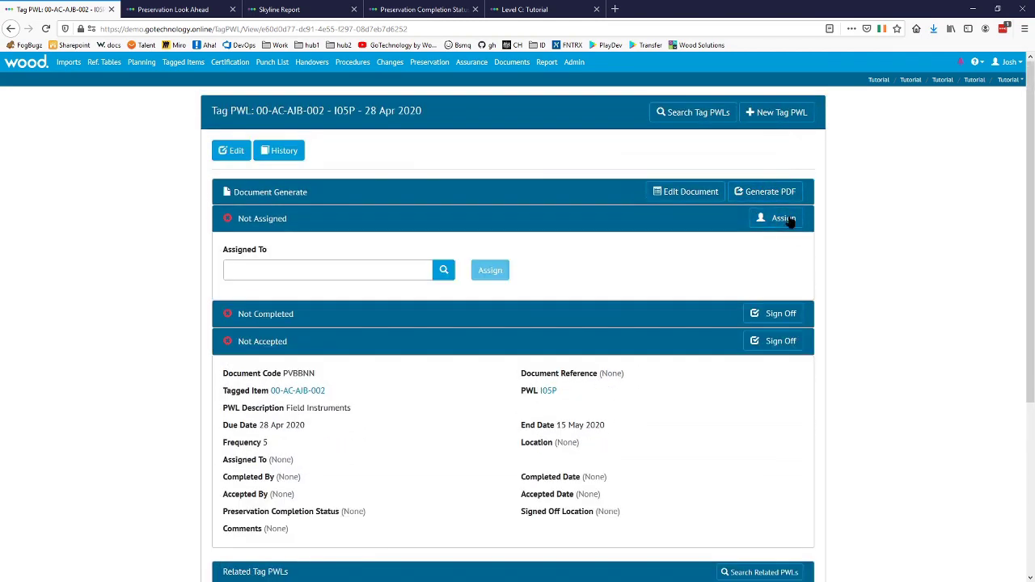
left_click(443, 270)
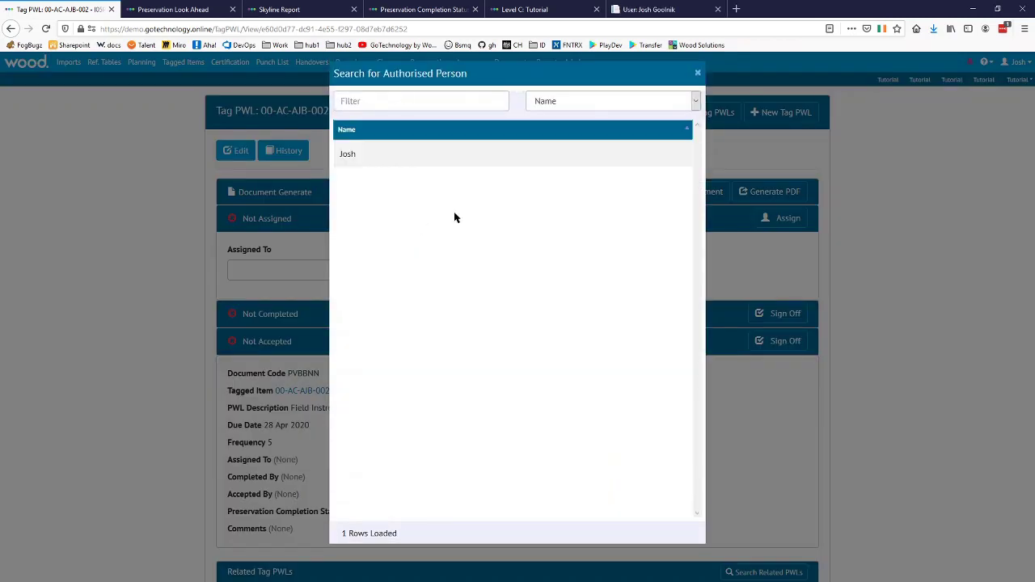
double_click(425, 161)
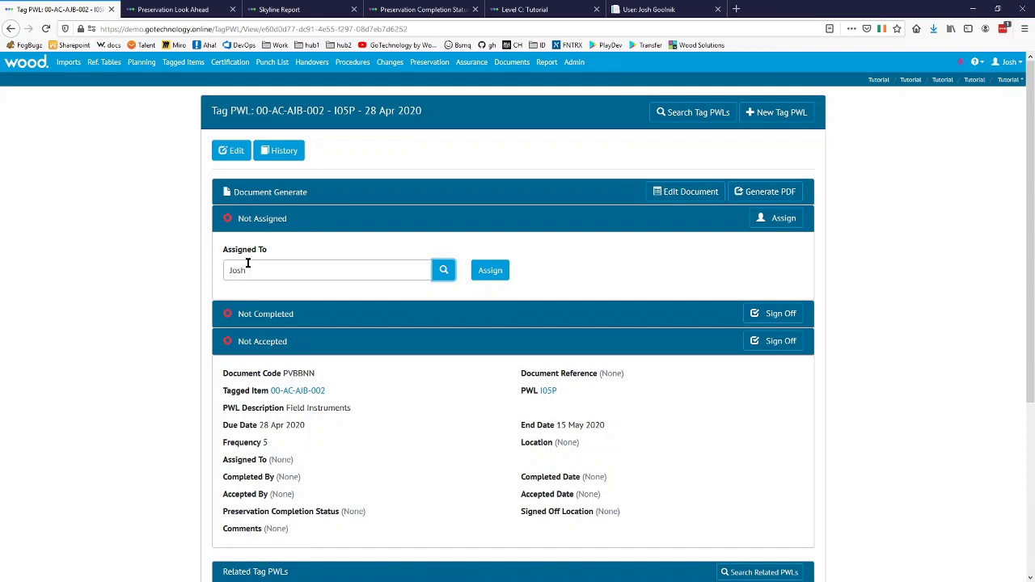
Open the Authorised Persons reference table in a separate browser tab and examine the person's record, section permissions and the disciplines of the Multi profession.
left_click(105, 62)
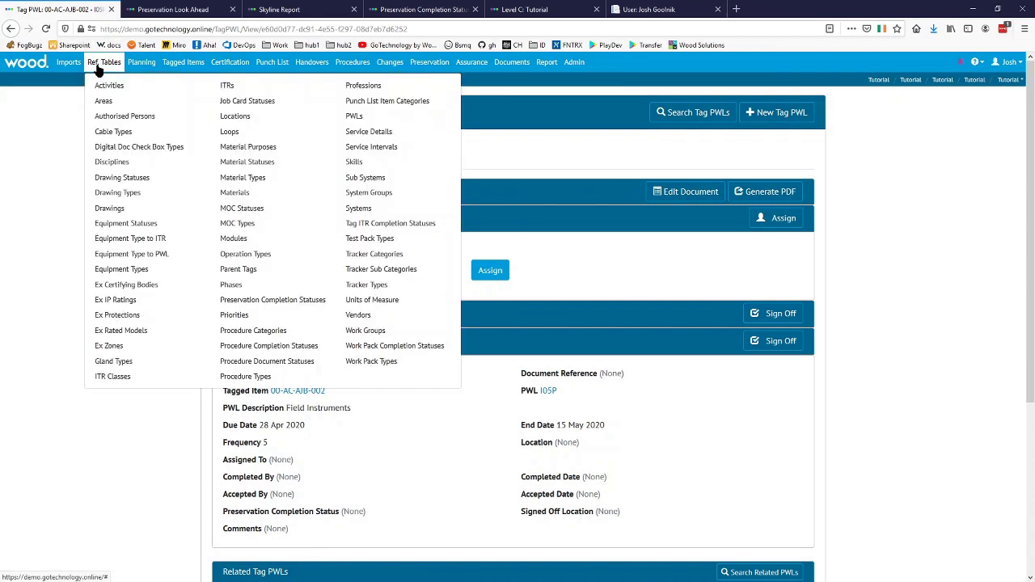
middle_click(157, 117)
left_click(158, 9)
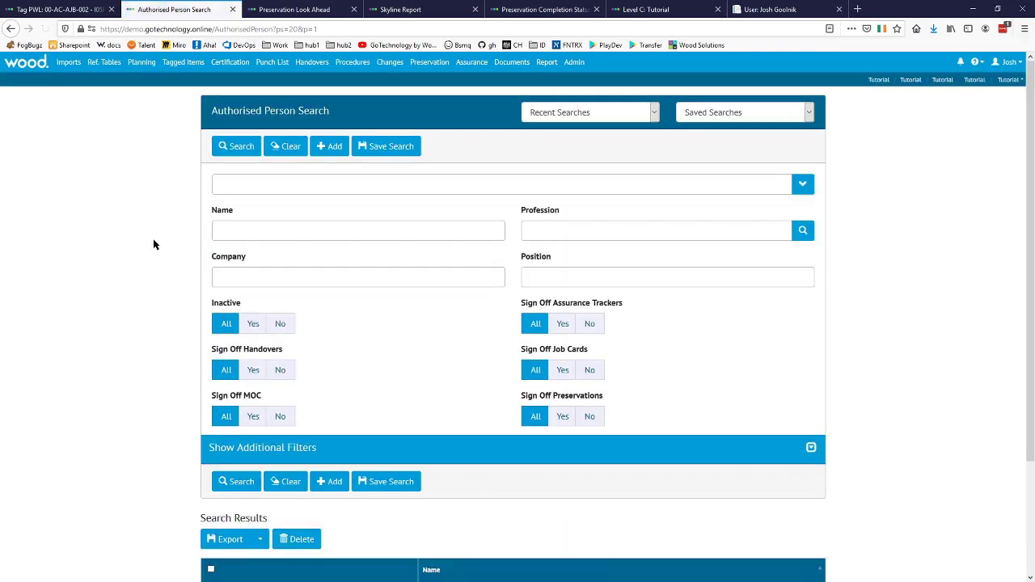
scroll(153, 242, "down", 2)
scroll(158, 247, "down", 1)
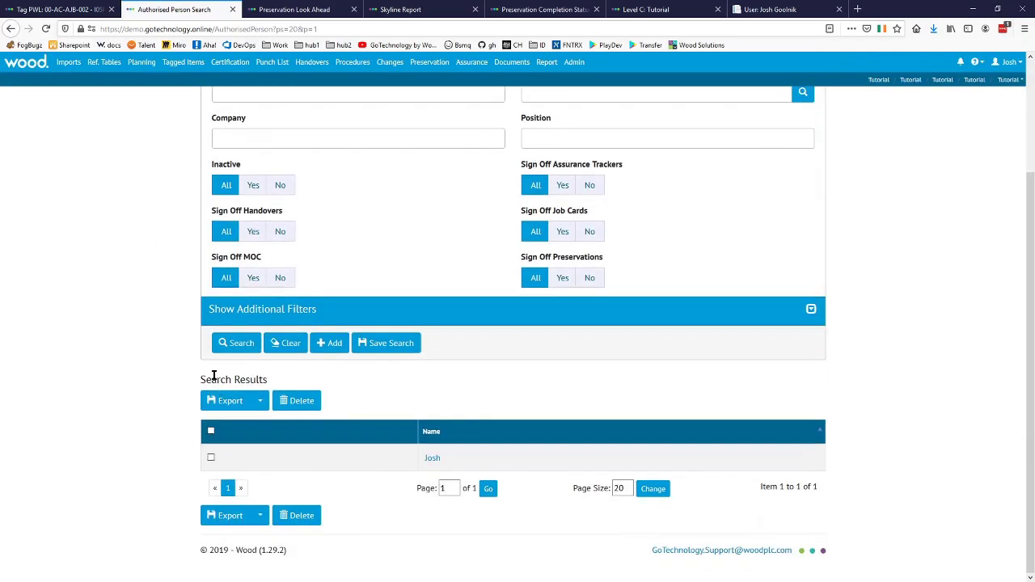
left_click(429, 459)
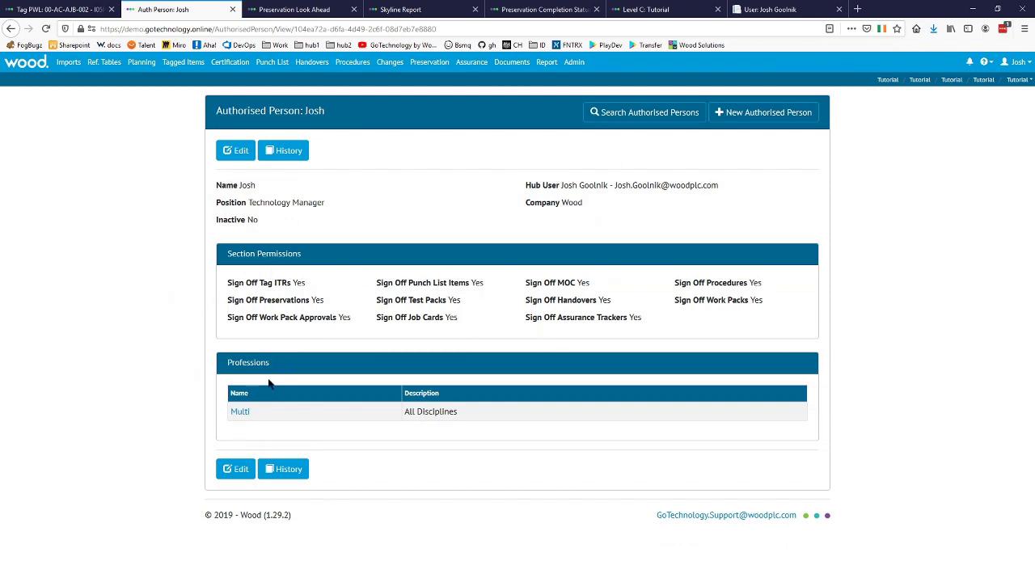
left_click(241, 416)
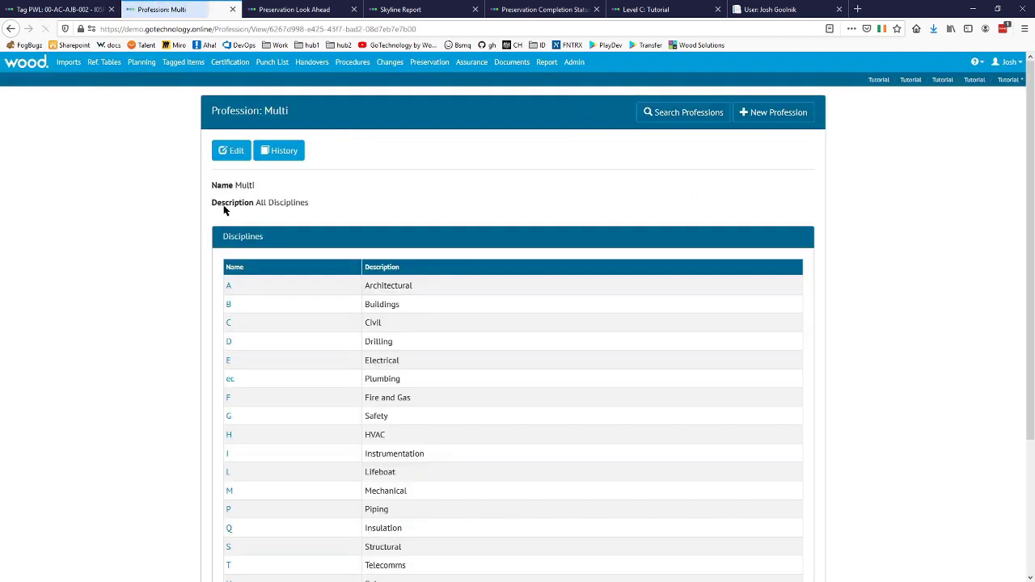
scroll(346, 358, "down", 3)
Close the profession's browser tab and assign the 00-AC-AJB-002 Tag PWL to the chosen authorised person.
left_click(232, 9)
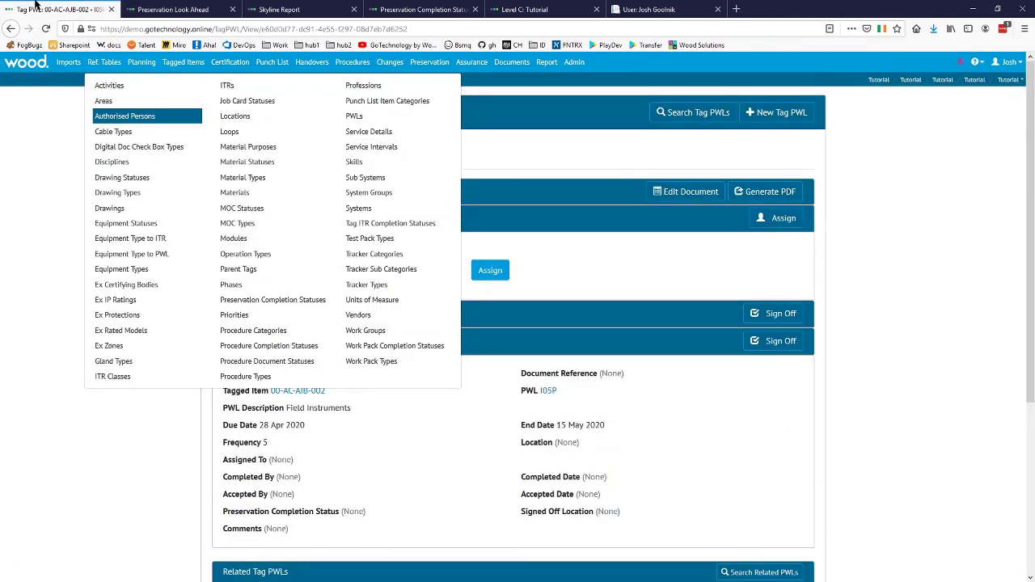
left_click(490, 271)
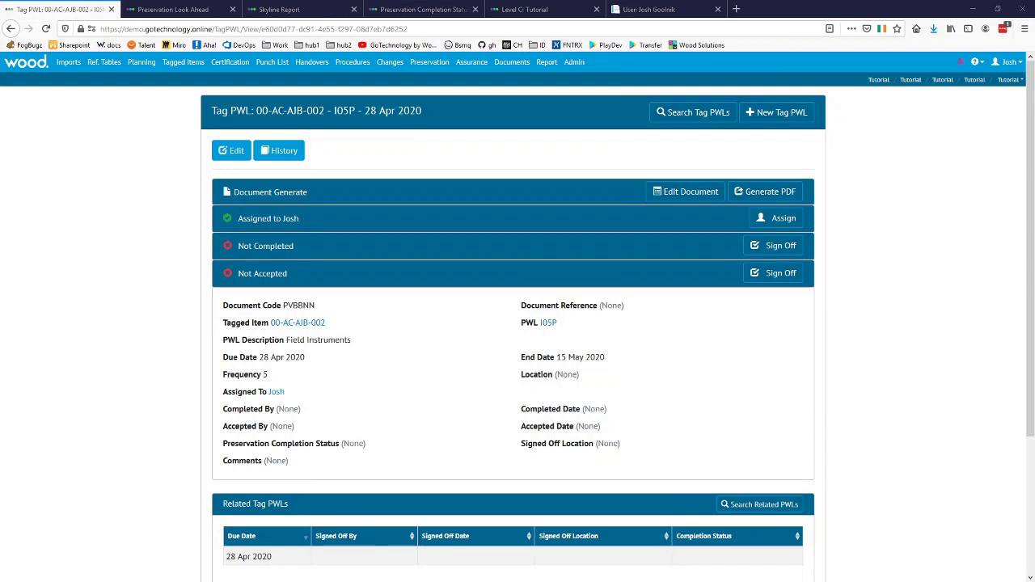
Switch to the mirrored phone's mobile app, work through the 00-AC-AJB-002 - I05P - 28 Apr 2020 digital document, and upload it.
left_click_drag(0, 22, 253, 18)
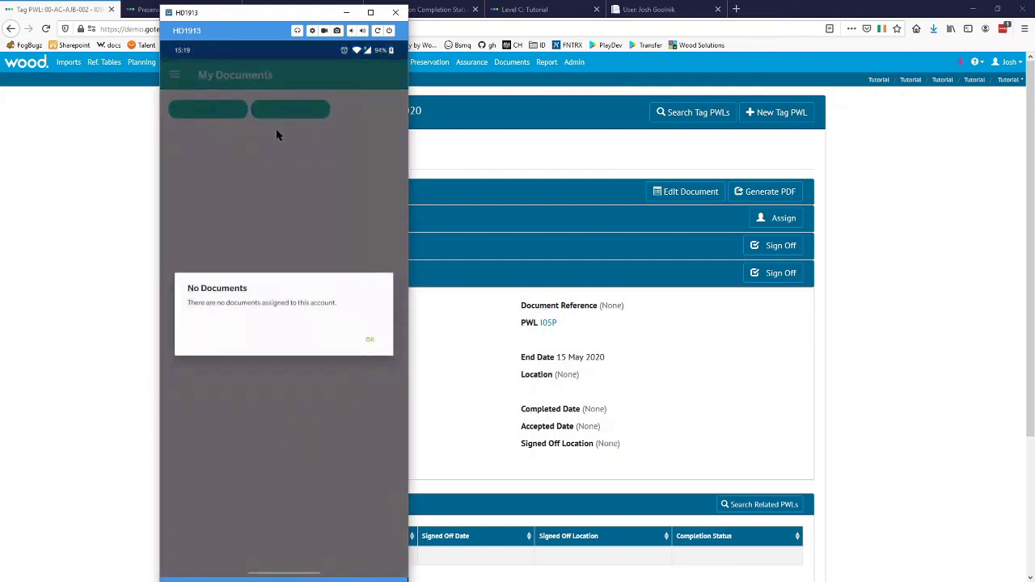
left_click(277, 135)
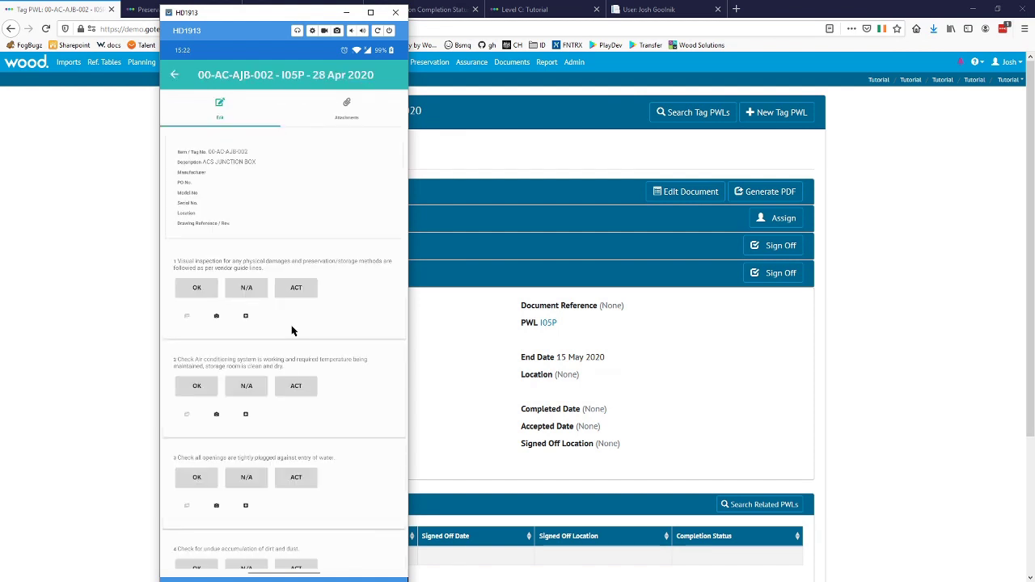
scroll(291, 330, "down", 2)
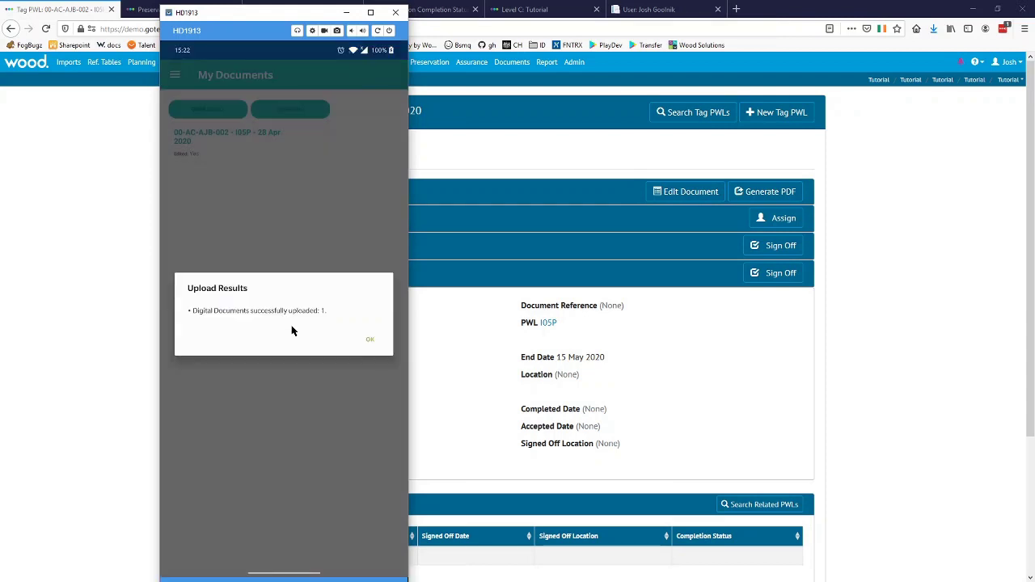
left_click(370, 338)
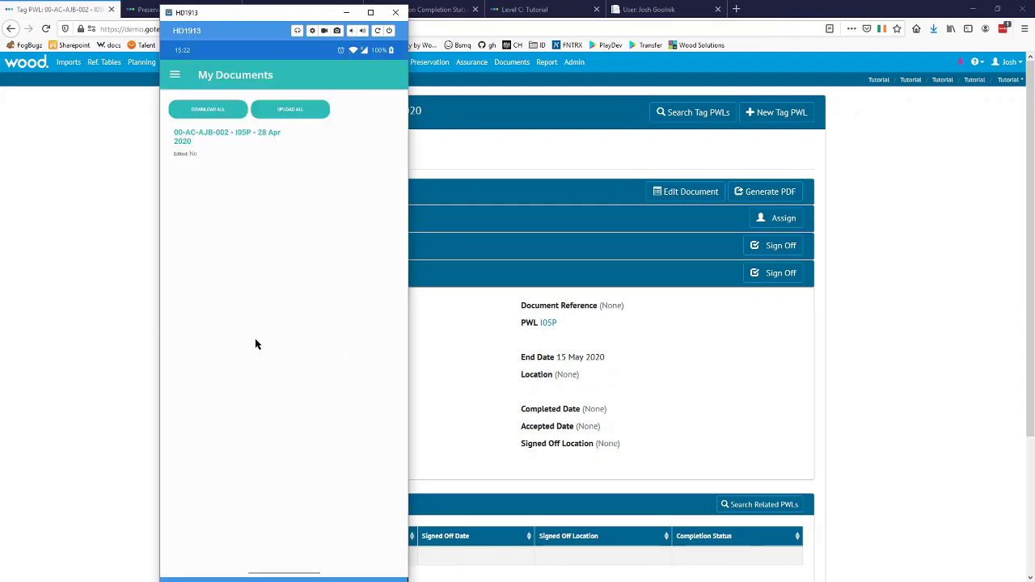
Switch back to the browser and reload the Tag PWL to check its sign-offs and completion status.
left_click(130, 308)
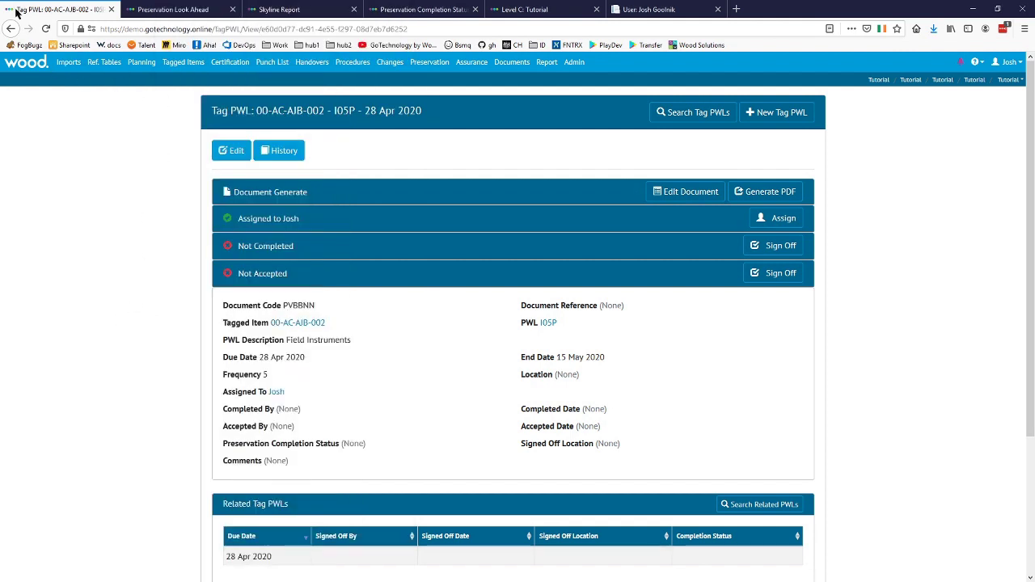
left_click(46, 28)
left_click(45, 28)
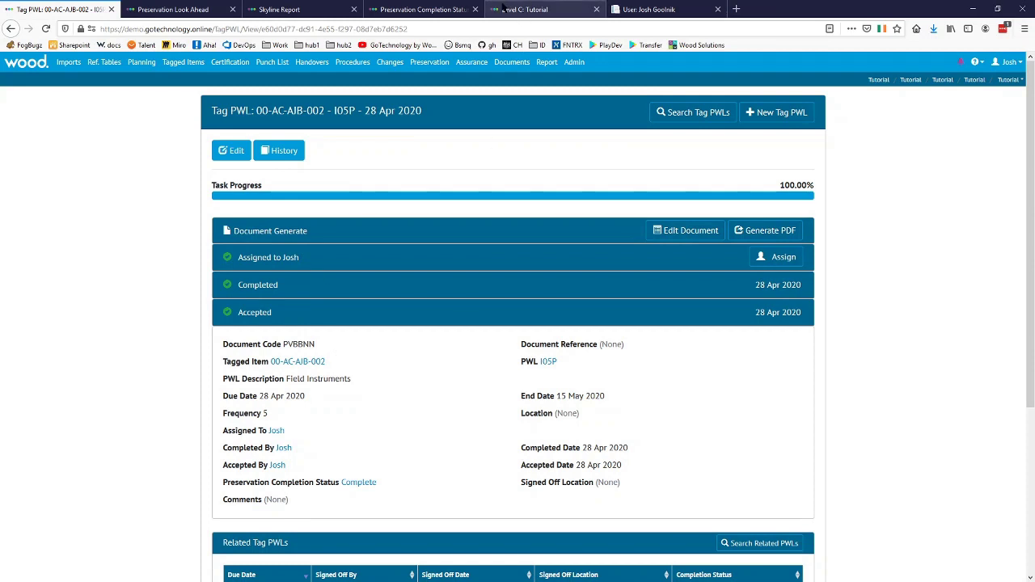
Refresh the Skyline report and show the Tag PWL report group to check the progress of the uploaded worksheet.
left_click(279, 9)
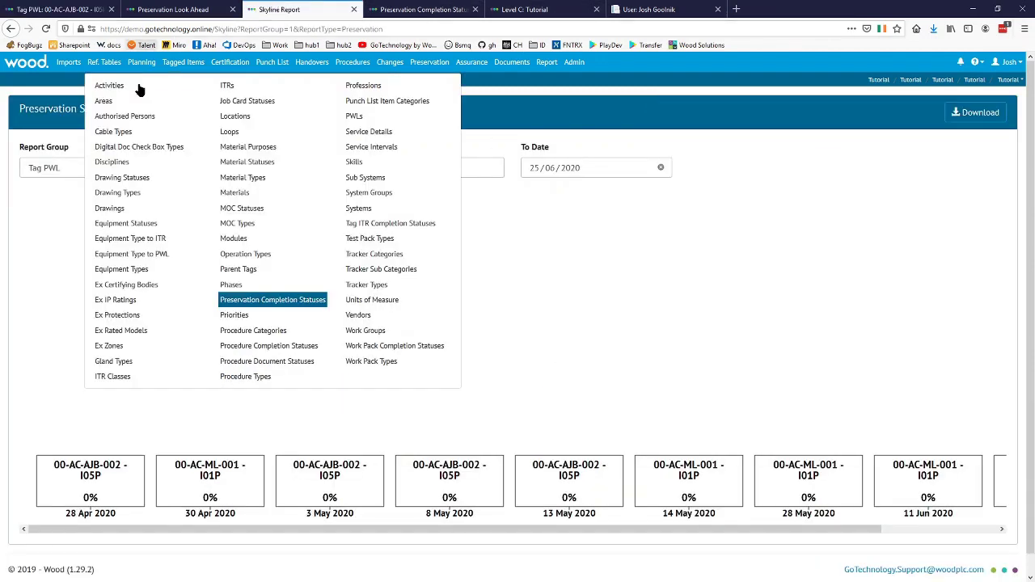
left_click(612, 350)
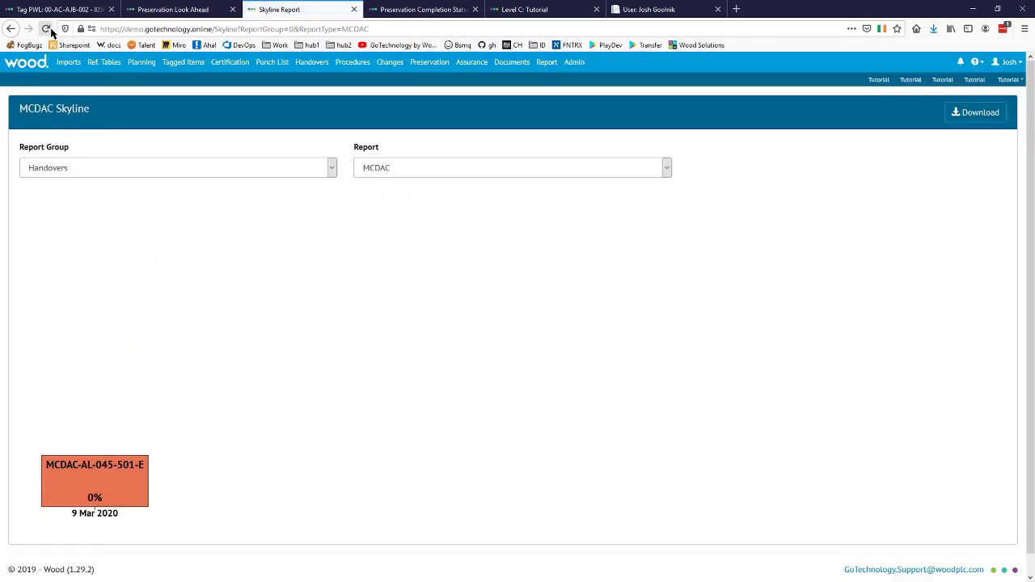
left_click(157, 170)
left_click(39, 216)
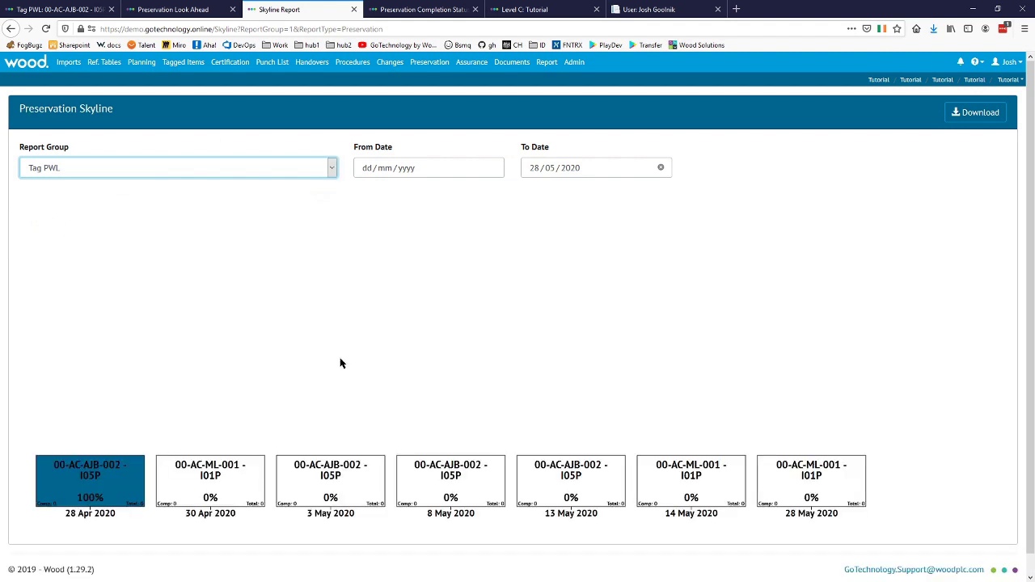
Search the Tag PWLs, open 00-AC-ML-001 - I01P - 30 Apr 2020, and review its details and related Tag PWLs.
left_click(92, 7)
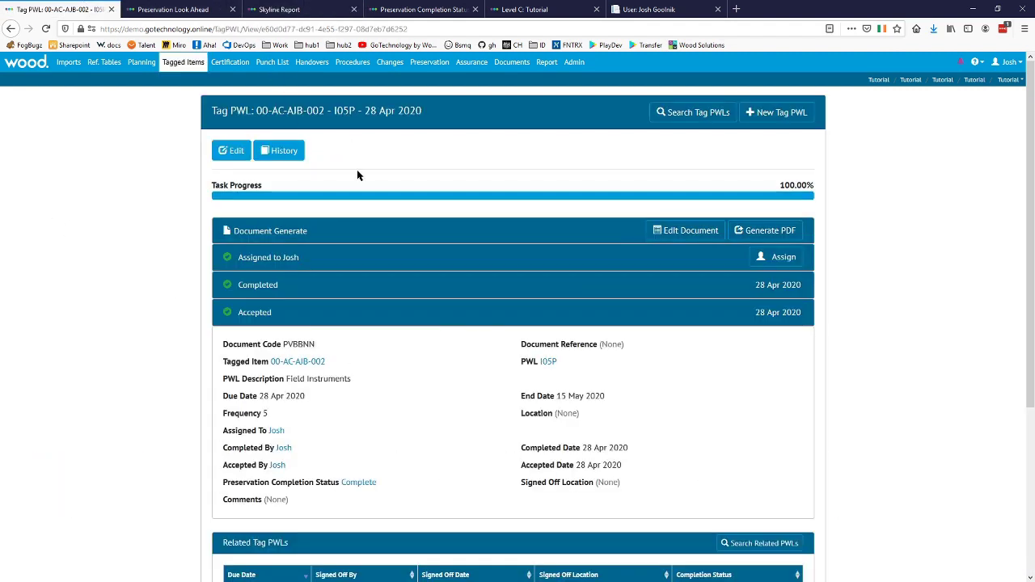
left_click(695, 114)
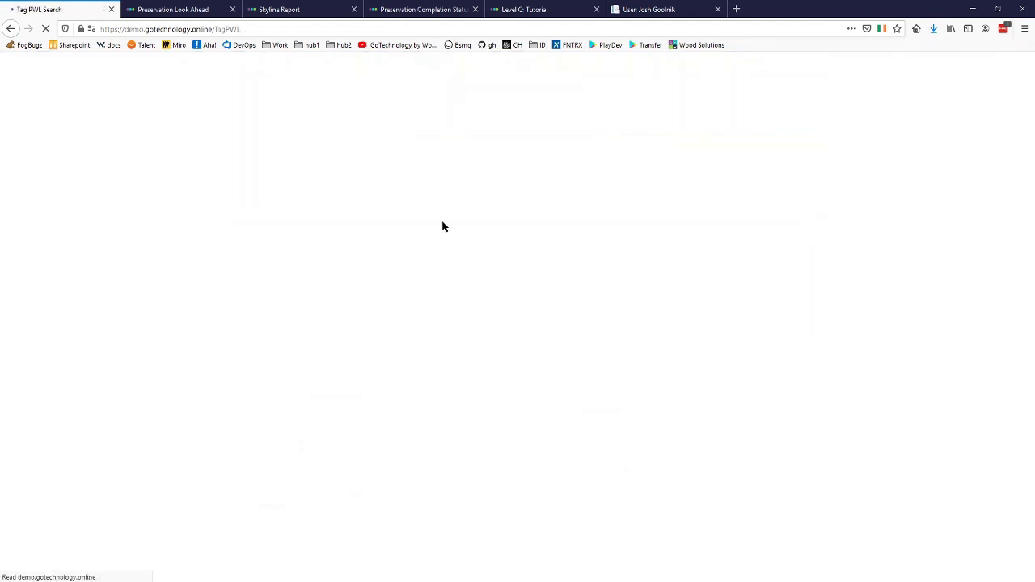
scroll(459, 236, "down", 1)
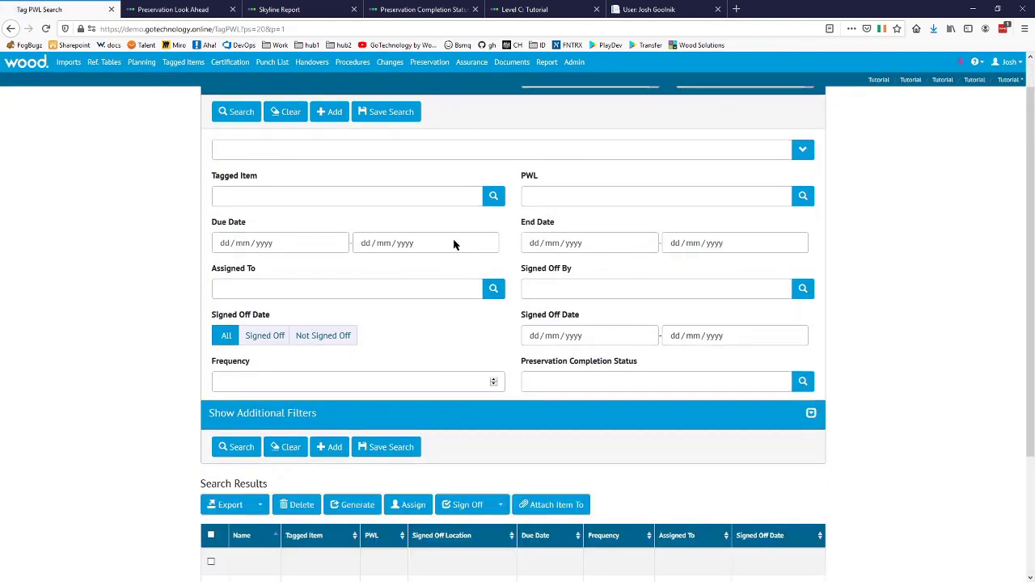
scroll(454, 244, "down", 2)
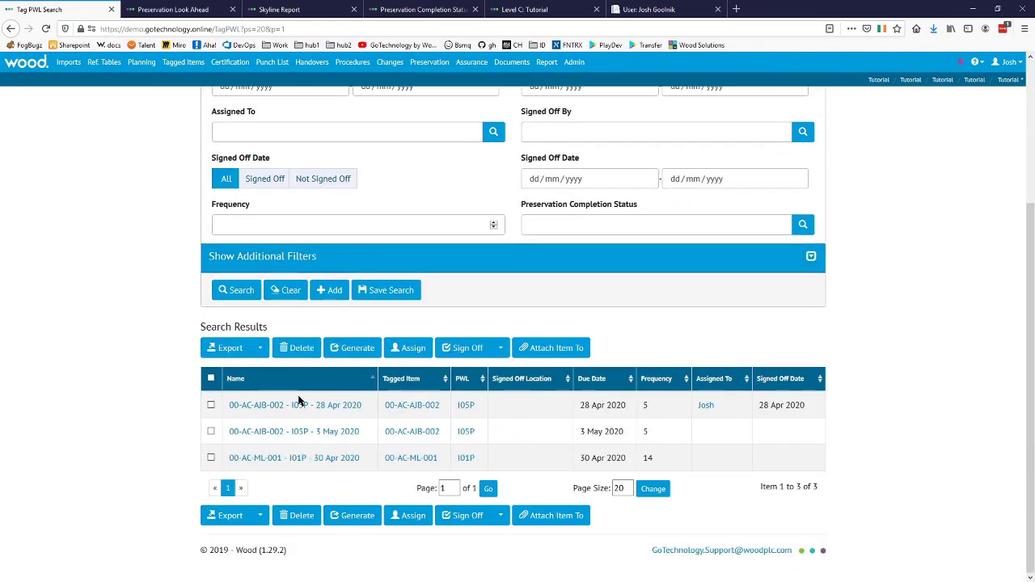
left_click(327, 457)
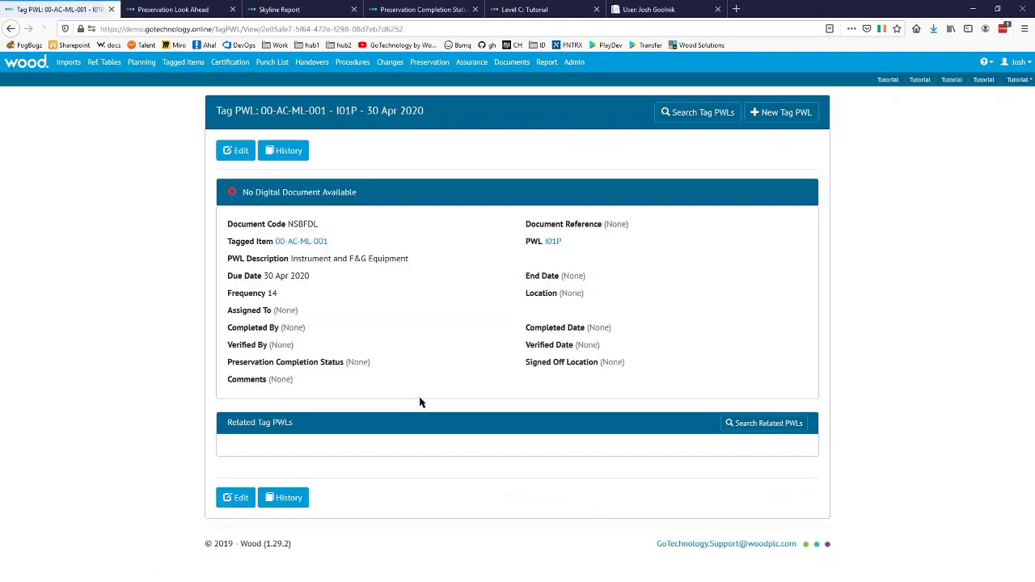
scroll(261, 393, "down", 2)
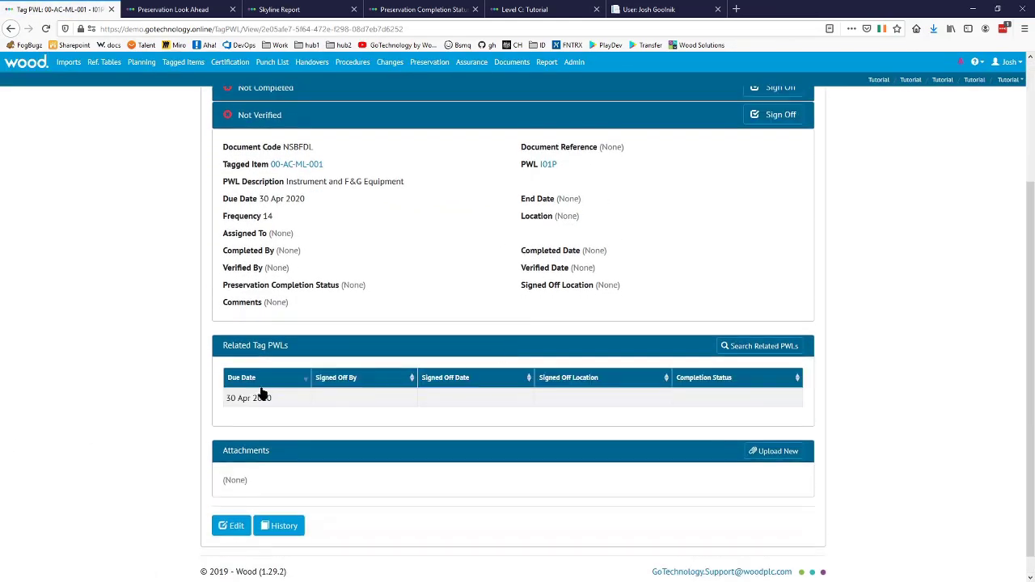
scroll(326, 378, "up", 2)
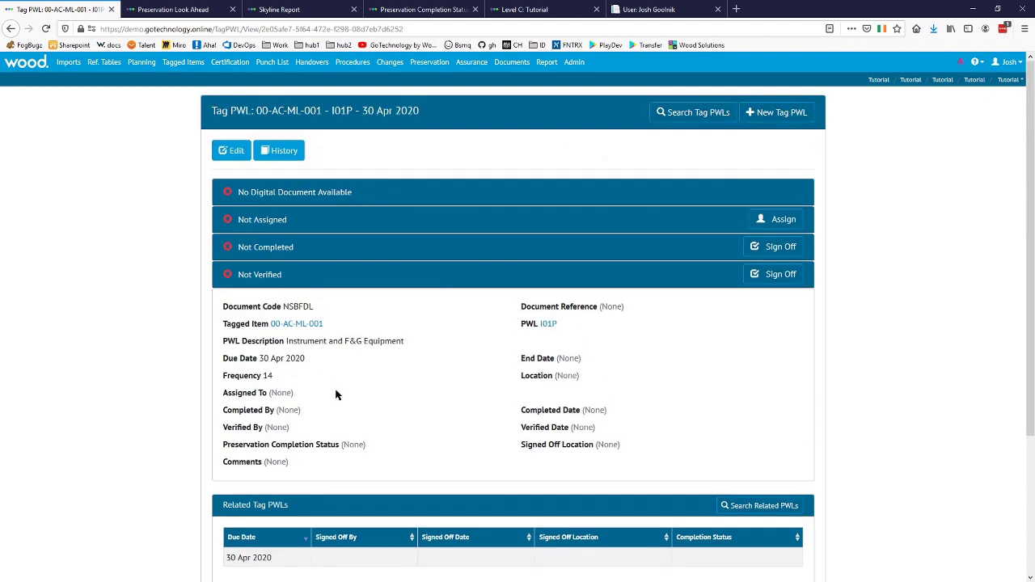
Open the Planned Vs Actual Progress report and show it for the Preservation report group.
left_click(543, 64)
left_click(603, 131)
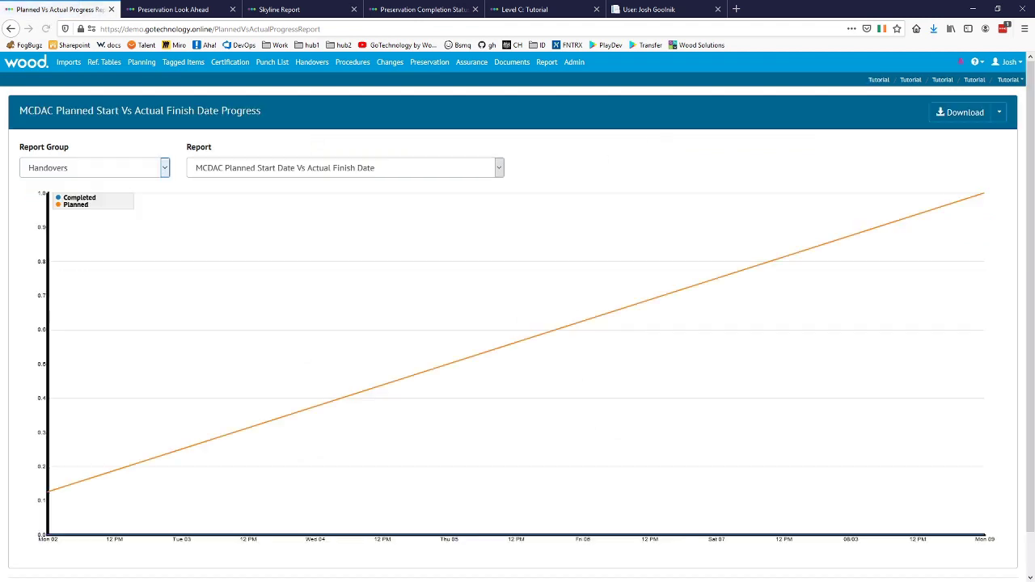
left_click(92, 173)
left_click(81, 230)
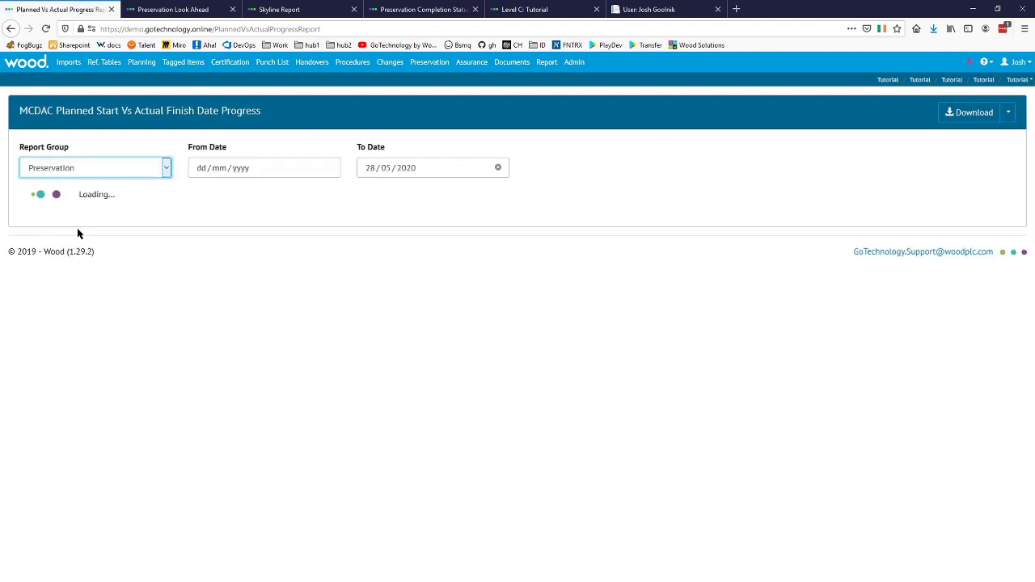